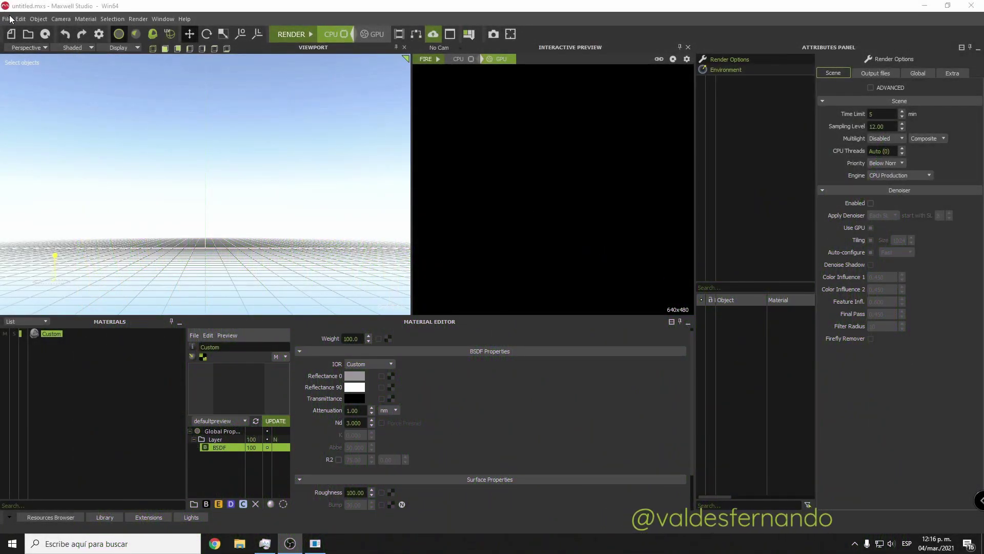
- Import the Grass_mesh geometry from the desktop TUTORIAL folder and orbit closer to it
{"action": "left_click", "coordinate": [9, 19]}
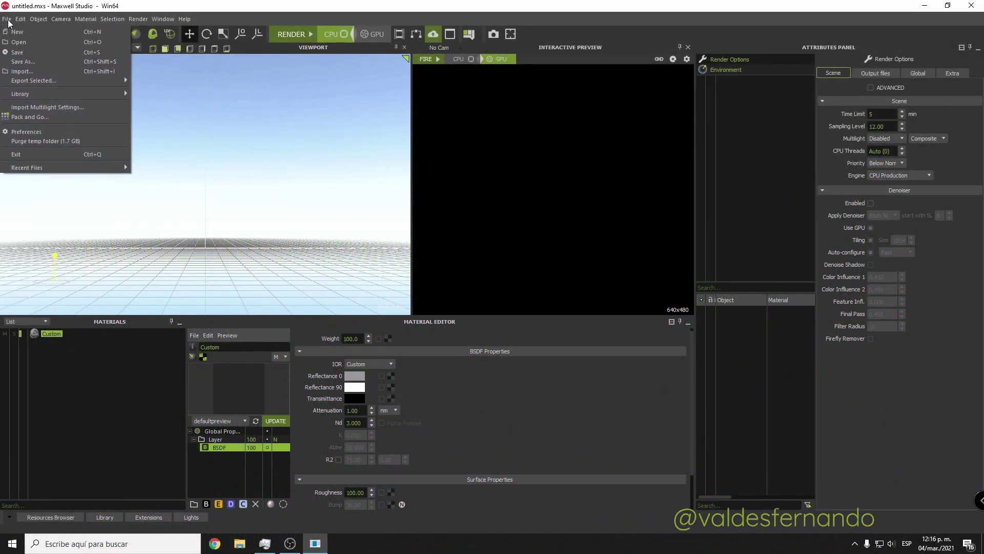
{"action": "mouse_move", "coordinate": [32, 95]}
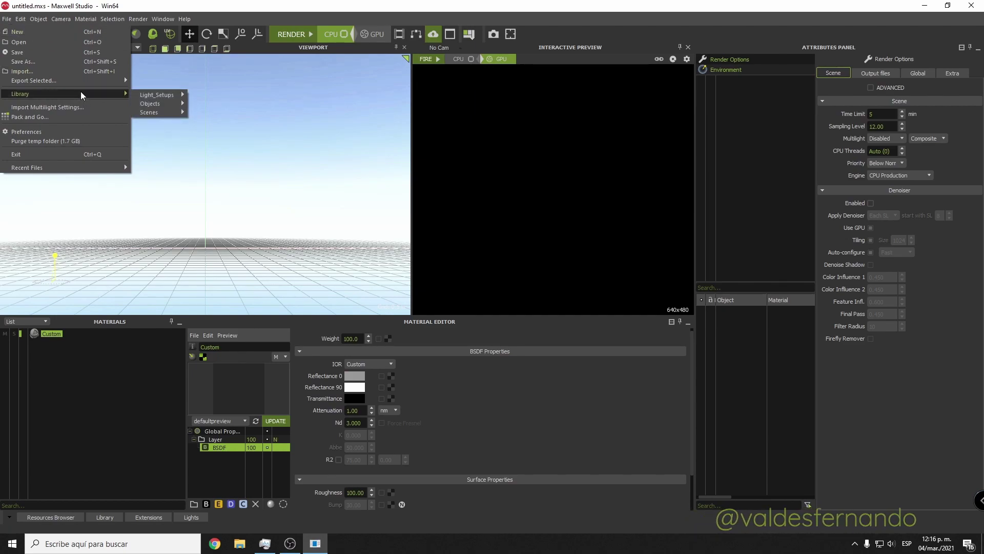
{"action": "left_click", "coordinate": [79, 71]}
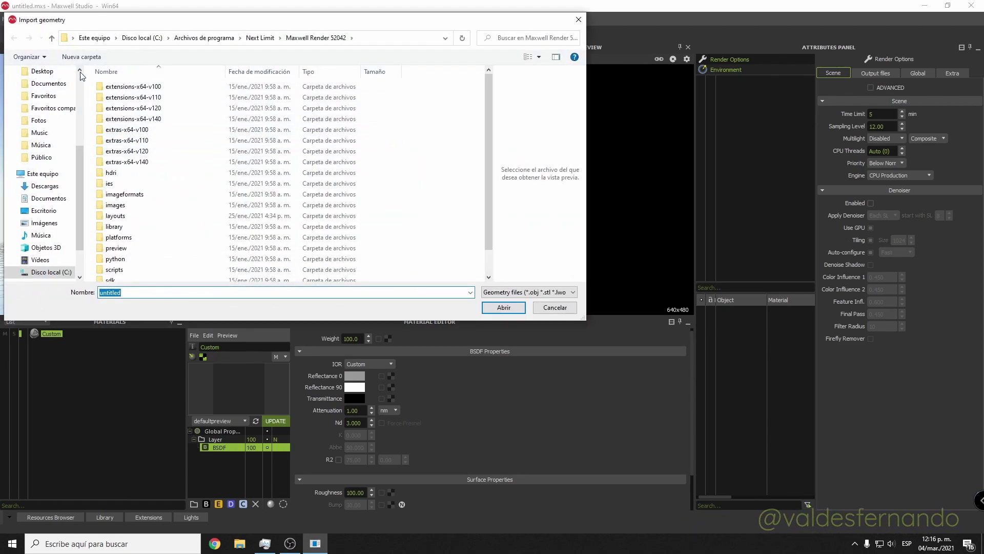
{"action": "scroll", "coordinate": [70, 154], "scroll_direction": "up", "scroll_amount": 3}
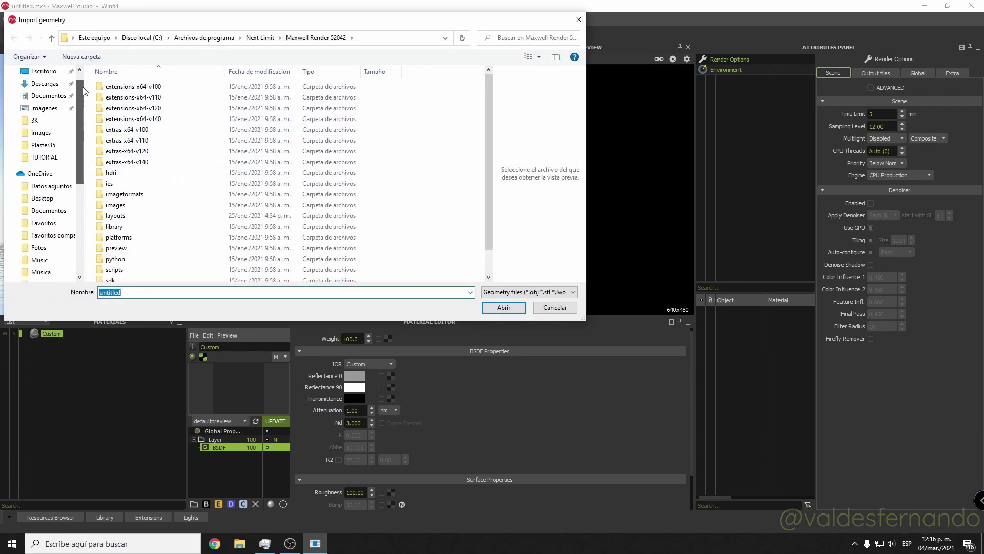
{"action": "left_click", "coordinate": [49, 160]}
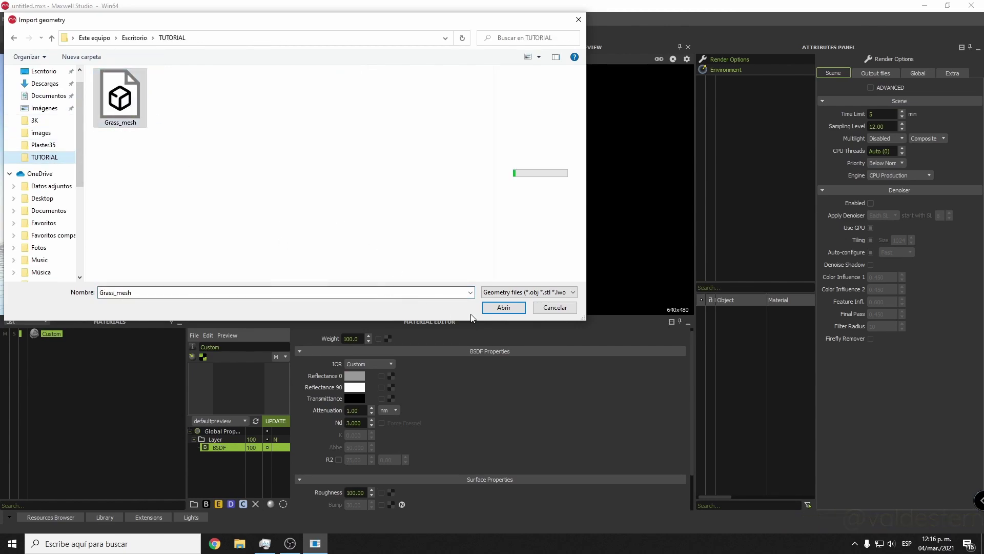
{"action": "left_click", "coordinate": [501, 307]}
{"action": "mouse_move", "coordinate": [227, 215]}
{"action": "left_mouse_down", "text": "alt"}
{"action": "mouse_move", "coordinate": [225, 225]}
{"action": "mouse_move", "coordinate": [238, 208]}
{"action": "mouse_move", "coordinate": [254, 233]}
{"action": "mouse_move", "coordinate": [241, 210]}
{"action": "mouse_move", "coordinate": [286, 276]}
{"action": "mouse_move", "coordinate": [333, 226]}
{"action": "left_mouse_up", "text": "alt"}
- Create a new camera and make it the active view of the scene
{"action": "right_click", "coordinate": [745, 88]}
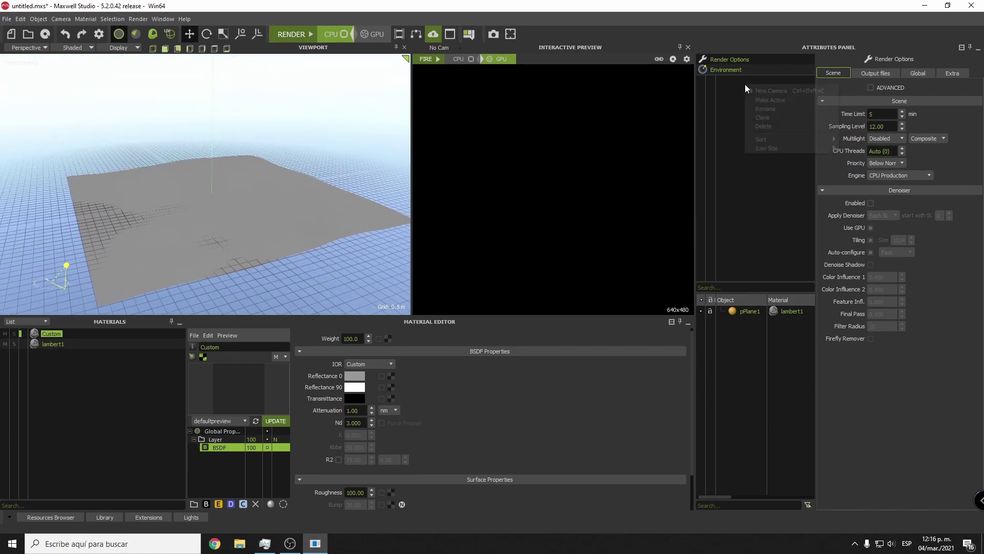
{"action": "left_click", "coordinate": [787, 93]}
{"action": "right_click", "coordinate": [736, 81]}
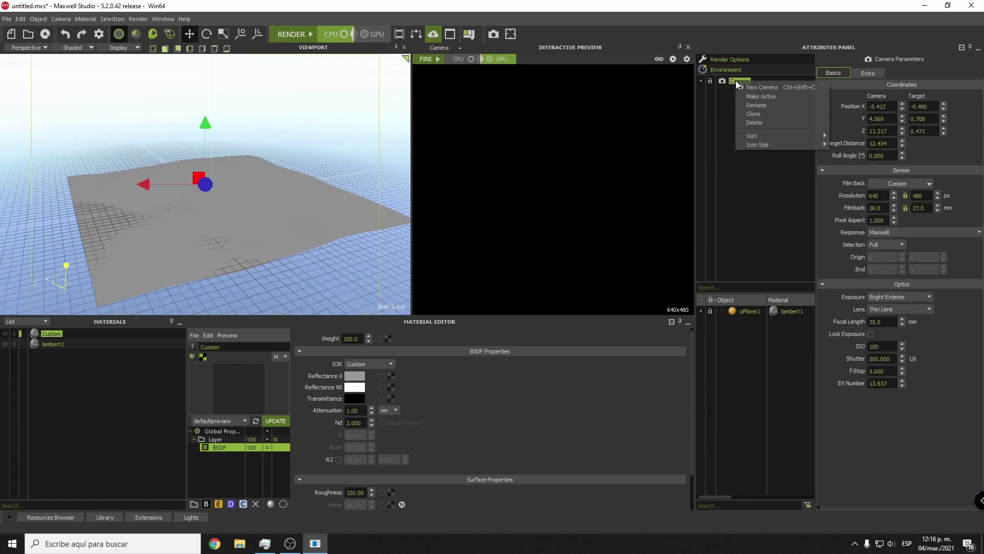
{"action": "left_click", "coordinate": [777, 97]}
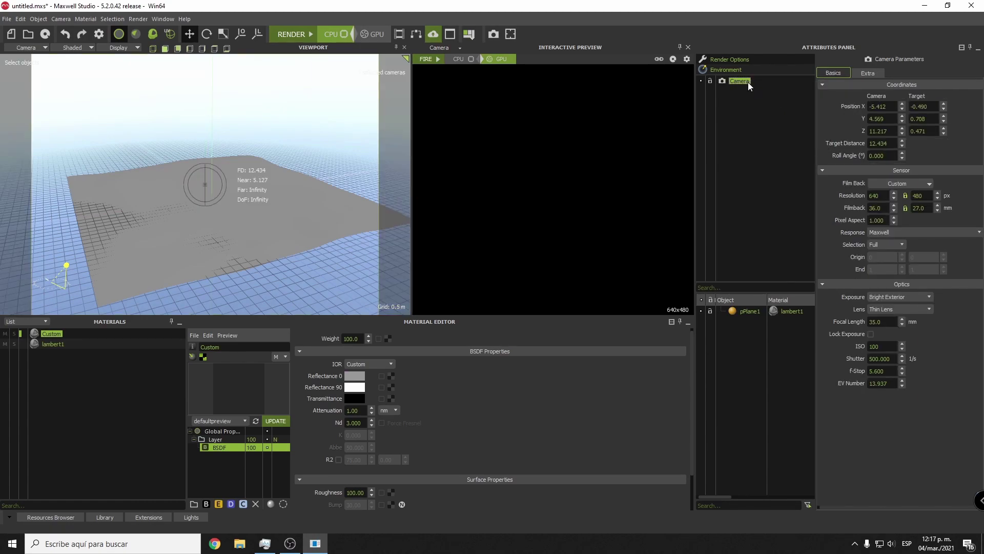
- Set the camera lens to Pin Hole and pan slightly to reframe the terrain
{"action": "left_click", "coordinate": [885, 310]}
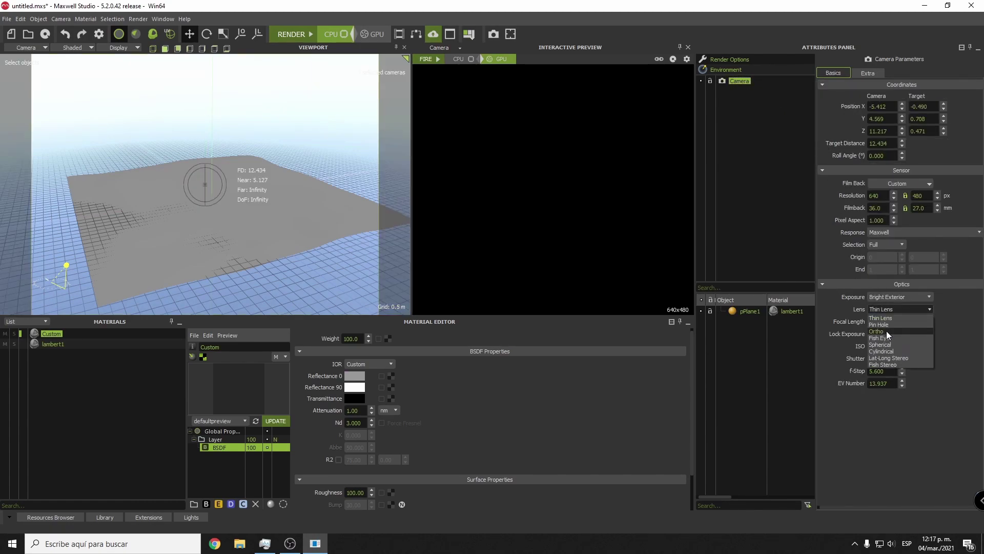
{"action": "left_click", "coordinate": [886, 330]}
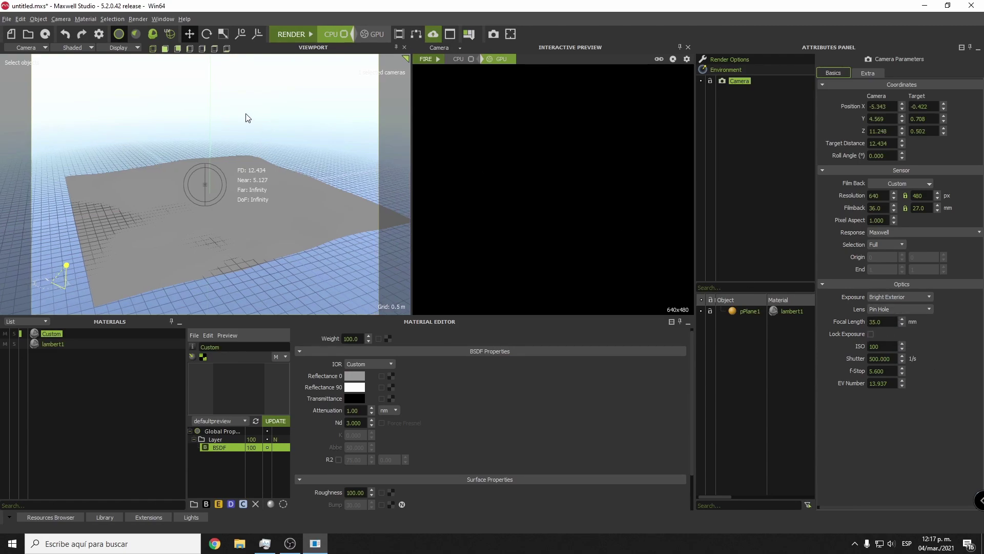
{"action": "middle_click_drag", "start_coordinate": [264, 144], "coordinate": [294, 50]}
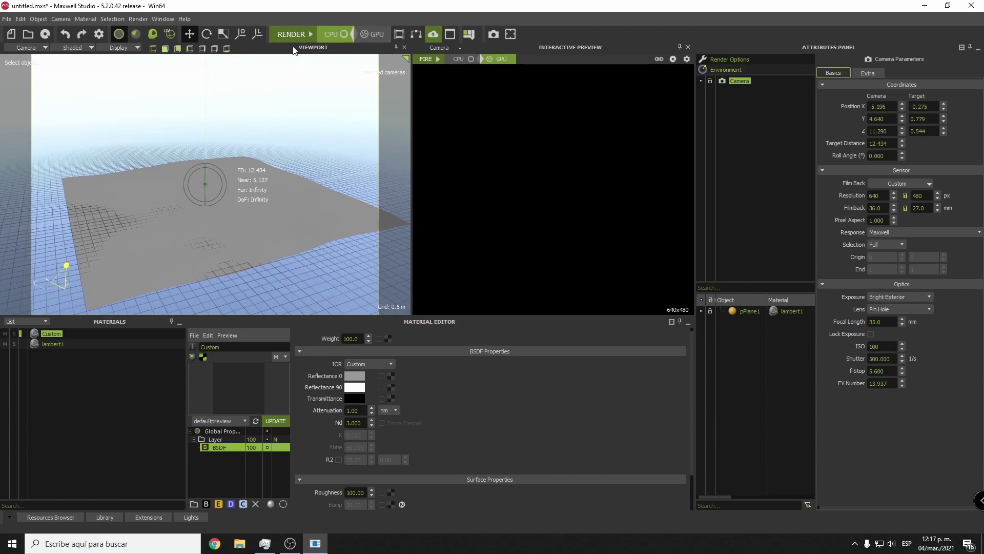
- Run a CPU interactive preview of the terrain from a pulled-back camera, then stop it
{"action": "left_click", "coordinate": [471, 57]}
{"action": "left_click", "coordinate": [463, 60]}
{"action": "left_click", "coordinate": [428, 59]}
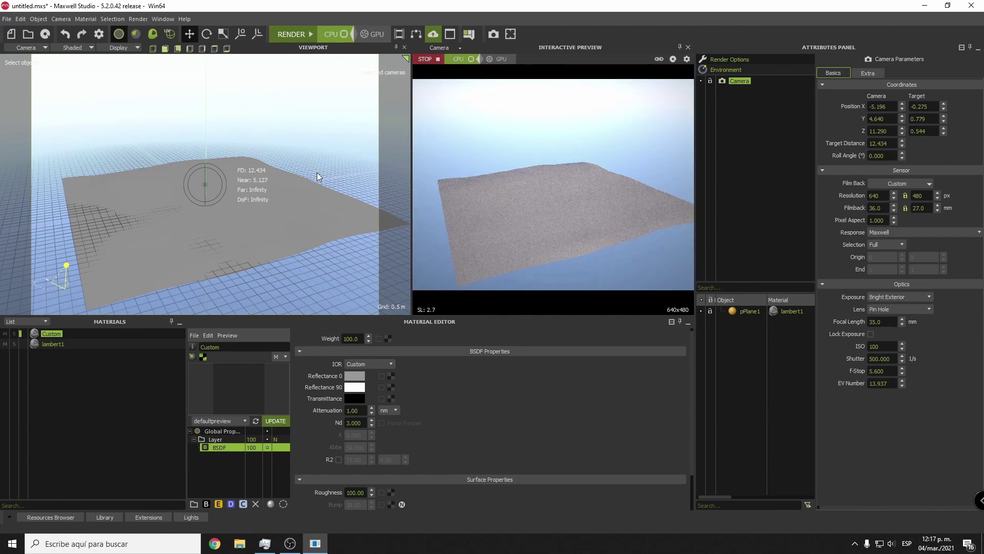
{"action": "scroll", "coordinate": [196, 185], "scroll_direction": "down", "scroll_amount": 3}
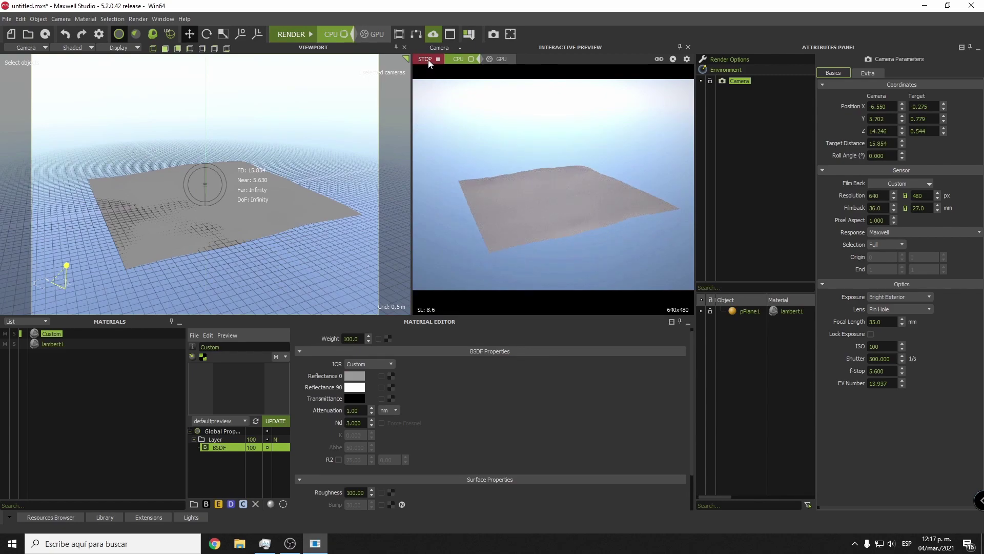
{"action": "left_click", "coordinate": [428, 61]}
{"action": "left_click", "coordinate": [59, 343]}
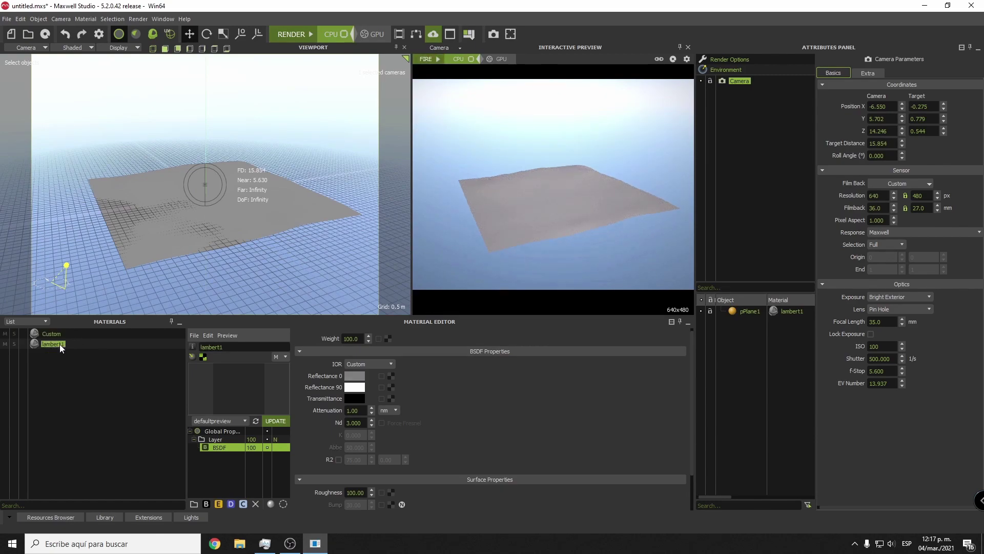
- Delete the lambert1 material and create two custom materials, naming the second one Grass
{"action": "key", "text": "Delete"}
{"action": "left_click", "coordinate": [57, 336]}
{"action": "key", "text": "Delete"}
{"action": "right_click", "coordinate": [57, 336]}
{"action": "mouse_move", "coordinate": [77, 342]}
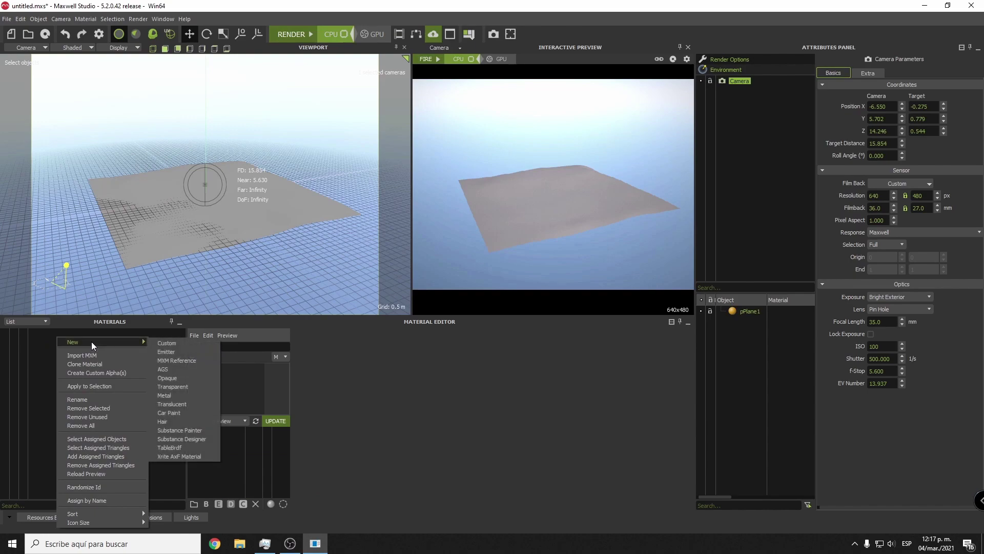
{"action": "left_click", "coordinate": [97, 344]}
{"action": "right_click", "coordinate": [60, 363]}
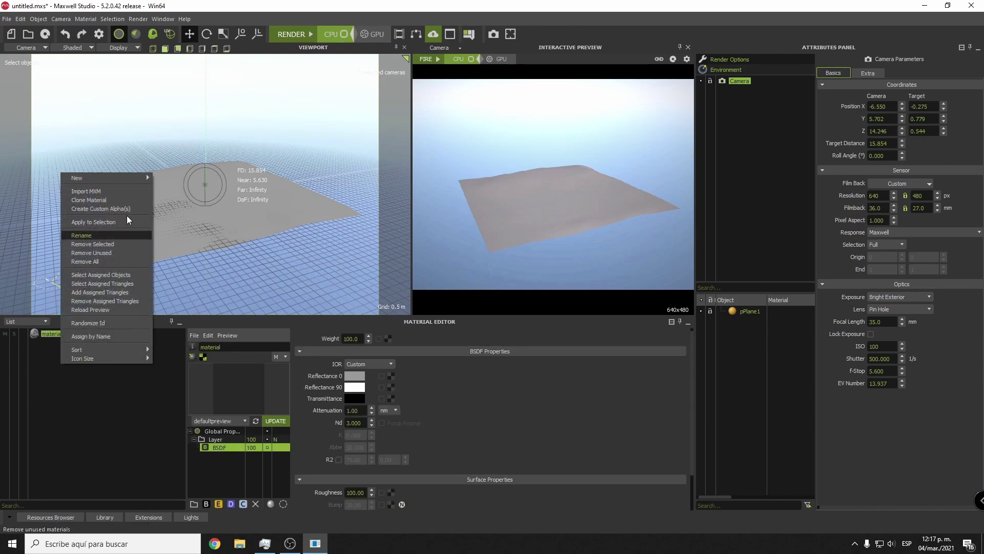
{"action": "left_click", "coordinate": [162, 179]}
{"action": "type", "text": "Soil"}
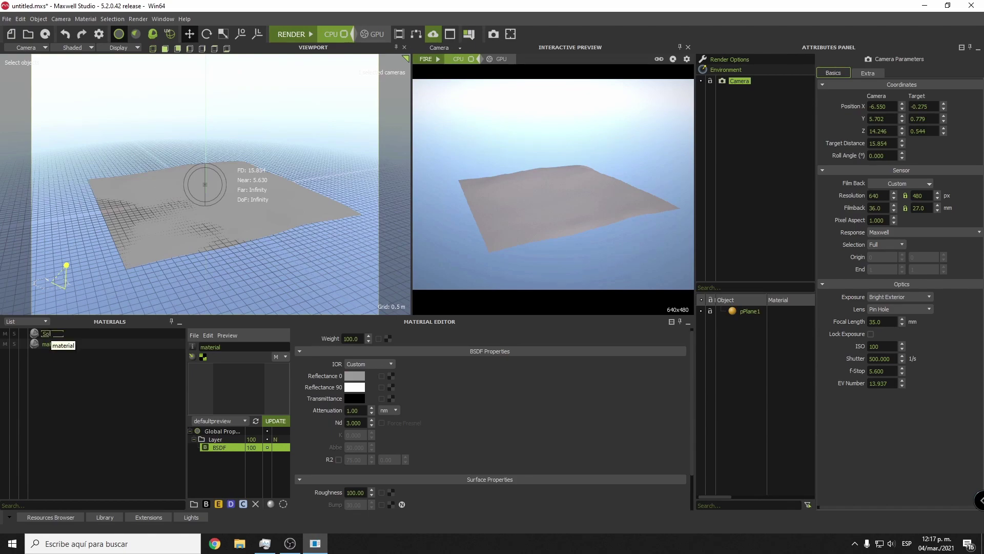
{"action": "left_click", "coordinate": [48, 344]}
{"action": "type", "text": "Grass"}
{"action": "key", "text": "Return"}
- Assign Soil to pPlane1 and load SOIL as its Reflectance 0 texture and SOIL_NM as its bump normal map
{"action": "left_click_drag", "start_coordinate": [46, 333], "coordinate": [746, 311]}
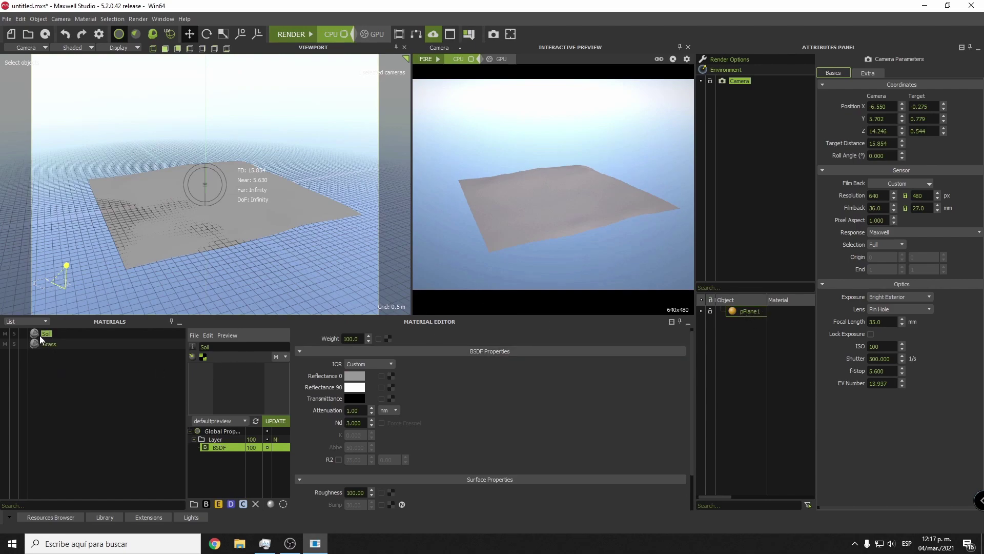
{"action": "left_click_drag", "start_coordinate": [46, 333], "coordinate": [742, 313]}
{"action": "left_click", "coordinate": [390, 376]}
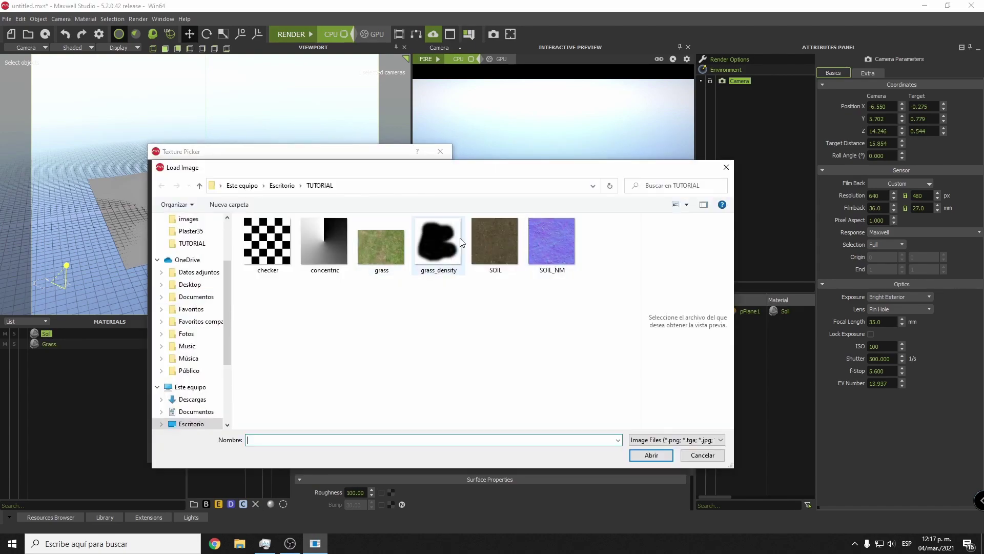
{"action": "double_click", "coordinate": [487, 226]}
{"action": "left_click", "coordinate": [433, 453]}
{"action": "scroll", "coordinate": [182, 201], "scroll_direction": "down", "scroll_amount": 2}
{"action": "scroll", "coordinate": [183, 201], "scroll_direction": "up", "scroll_amount": 2}
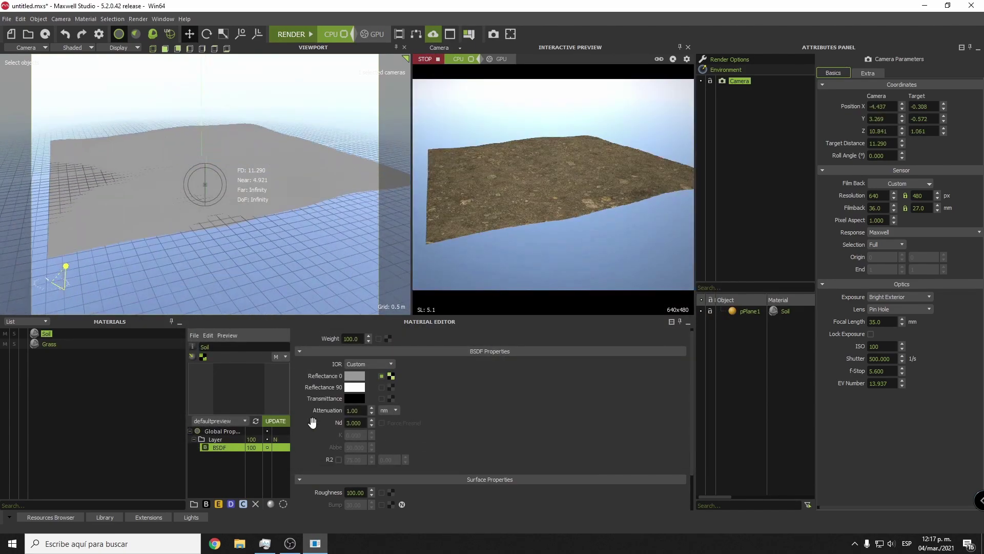
{"action": "left_click", "coordinate": [391, 503]}
{"action": "left_click", "coordinate": [551, 244]}
{"action": "left_click", "coordinate": [652, 455]}
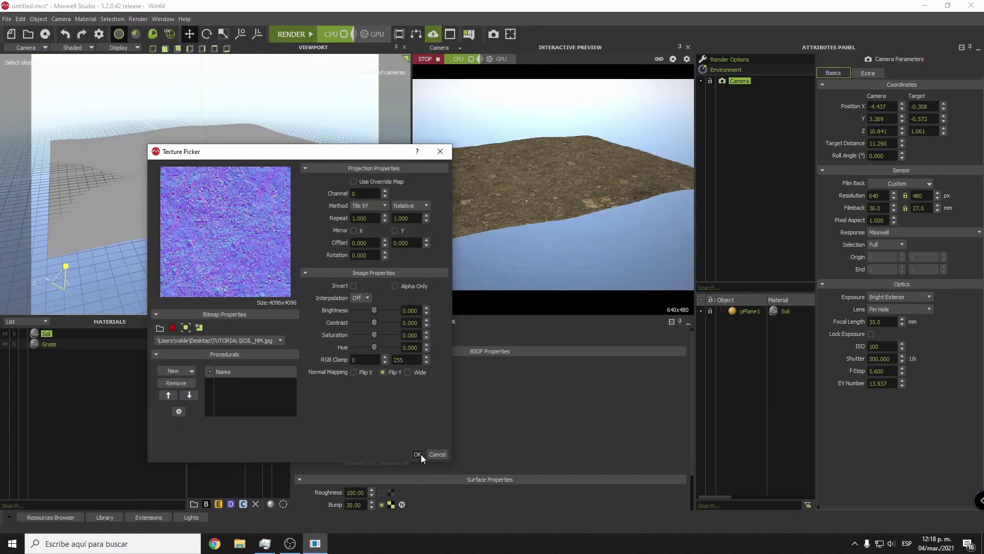
{"action": "left_click", "coordinate": [420, 454]}
- Add a second BSDF layer to the Grass material and refresh its preview
{"action": "left_click_drag", "start_coordinate": [273, 236], "coordinate": [193, 276], "text": "alt"}
{"action": "left_click", "coordinate": [48, 344]}
{"action": "right_click", "coordinate": [225, 447]}
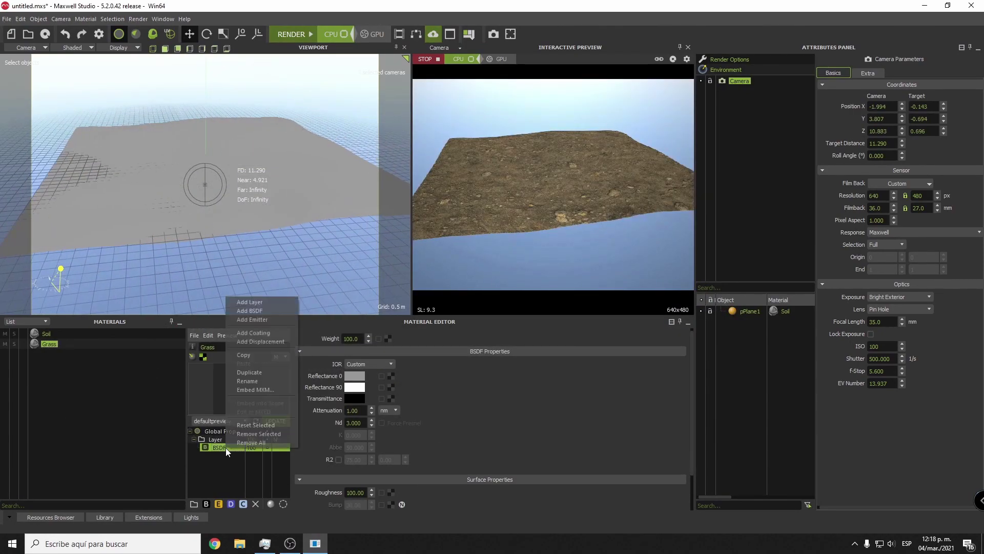
{"action": "left_click", "coordinate": [221, 462]}
{"action": "left_click", "coordinate": [221, 458]}
{"action": "left_click", "coordinate": [275, 420]}
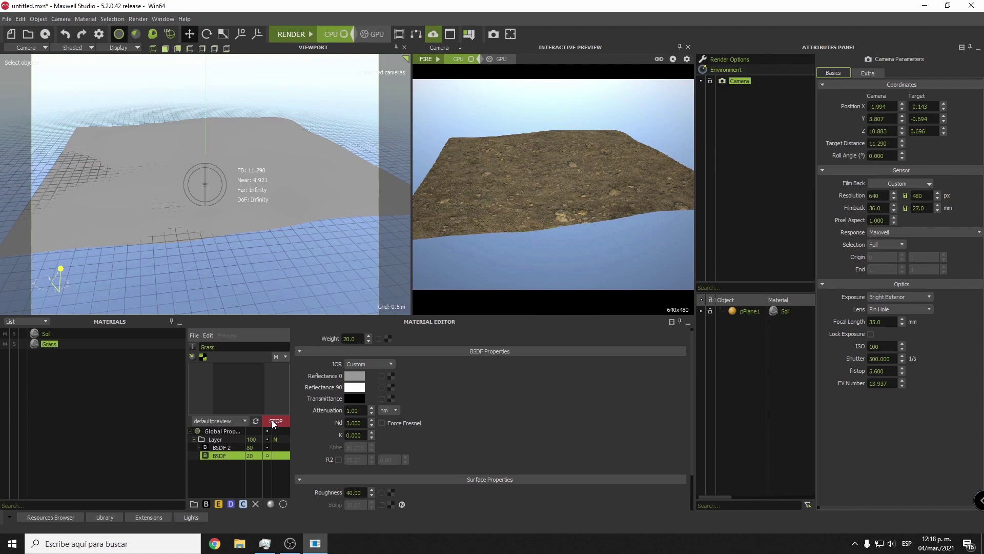
{"action": "left_click", "coordinate": [166, 223]}
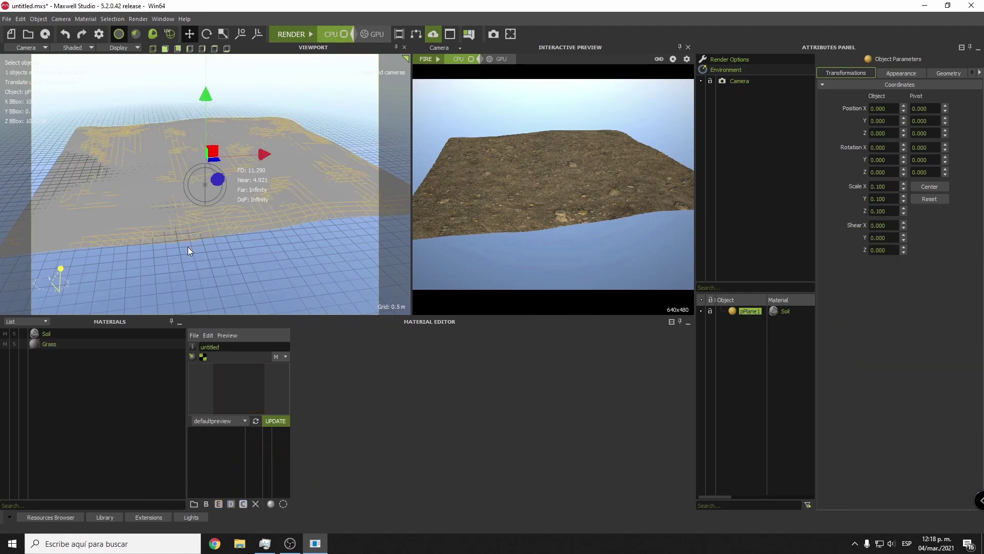
- Drag the MaxwellGrass modifier from the Extensions modifiers list onto pPlane1
{"action": "left_click", "coordinate": [147, 516]}
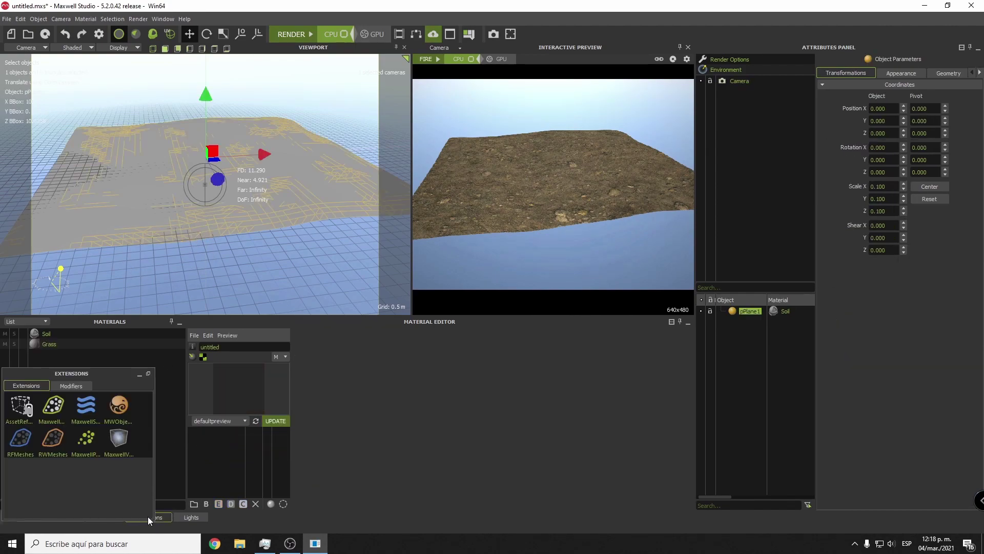
{"action": "left_click", "coordinate": [70, 385]}
{"action": "left_click_drag", "start_coordinate": [47, 417], "coordinate": [125, 206]}
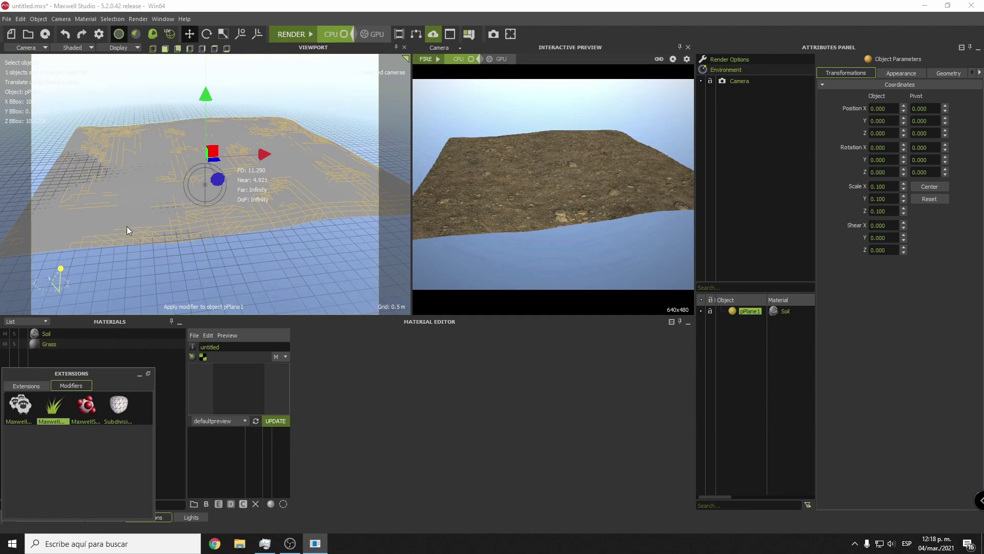
{"action": "left_click", "coordinate": [138, 375]}
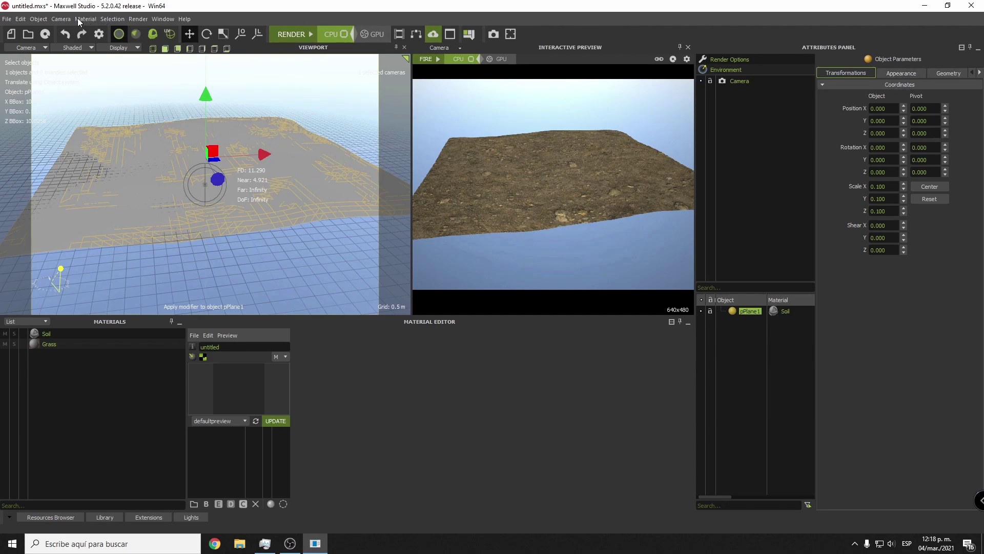
- Set the grass modifier's blade material to Grass and start the interactive preview
{"action": "left_click", "coordinate": [946, 74]}
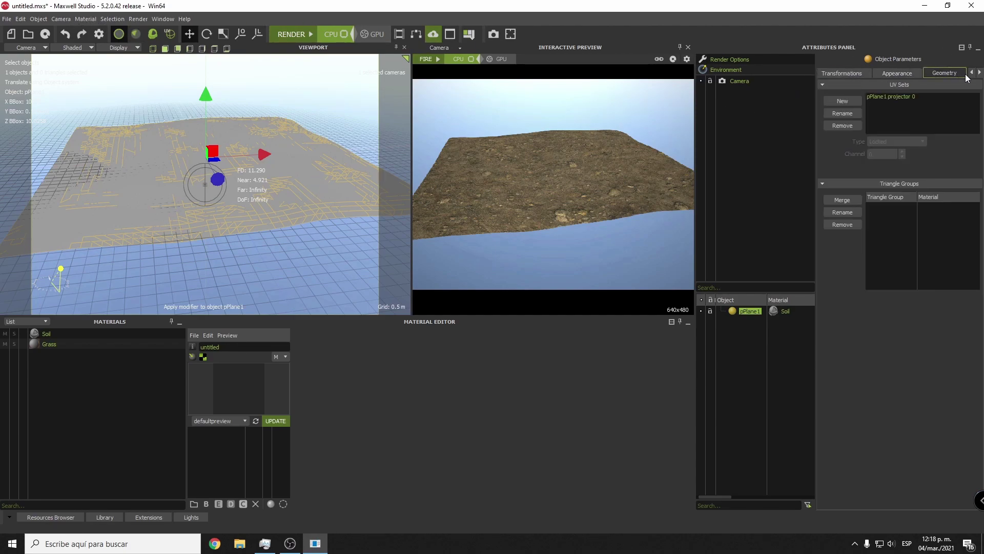
{"action": "left_click", "coordinate": [982, 73]}
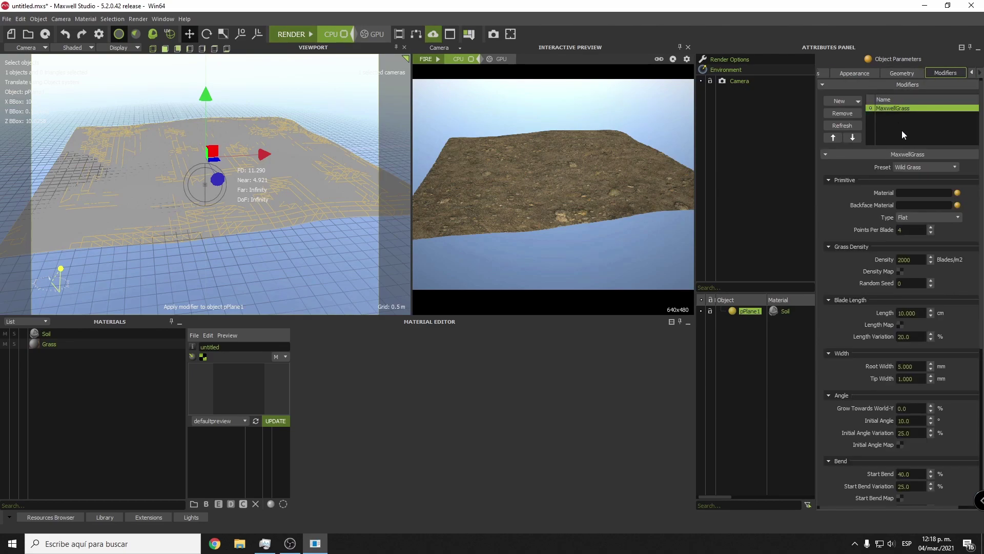
{"action": "left_click", "coordinate": [959, 197]}
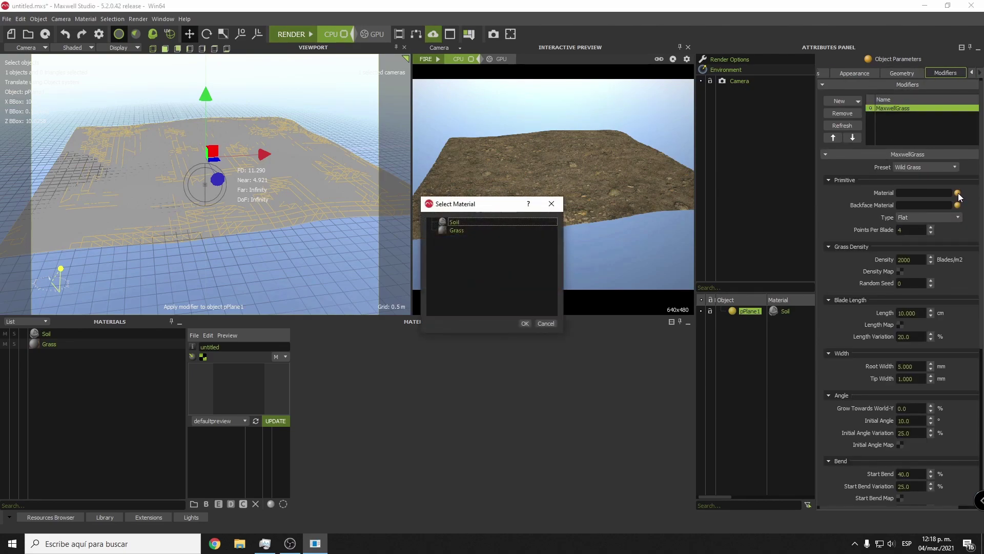
{"action": "left_click", "coordinate": [456, 231]}
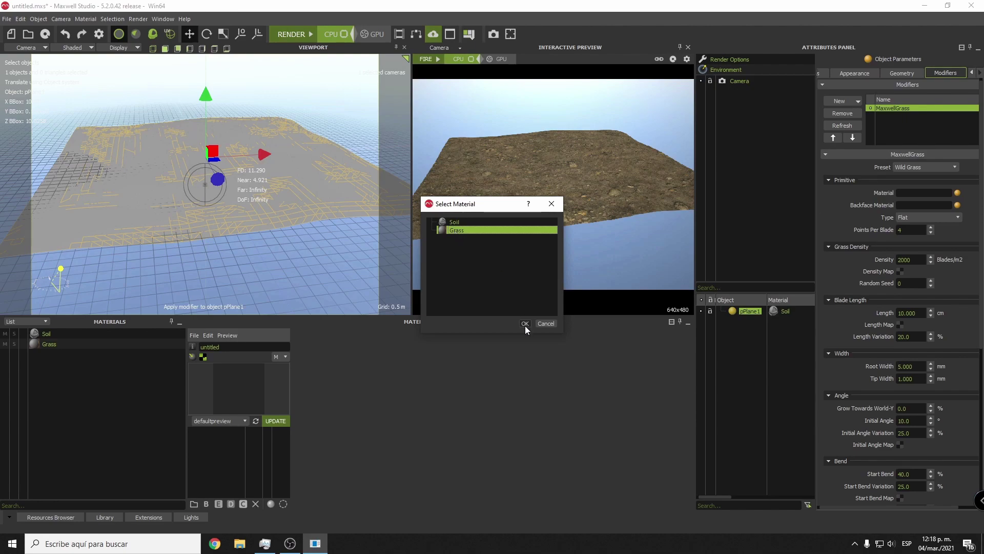
{"action": "left_click", "coordinate": [525, 324]}
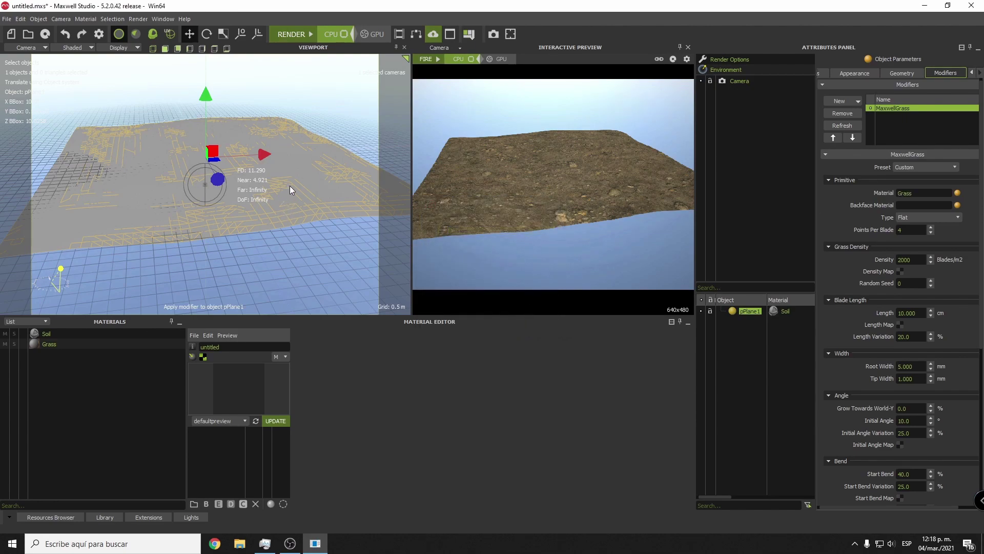
{"action": "scroll", "coordinate": [292, 198], "scroll_direction": "down", "scroll_amount": 2}
{"action": "left_click", "coordinate": [430, 59]}
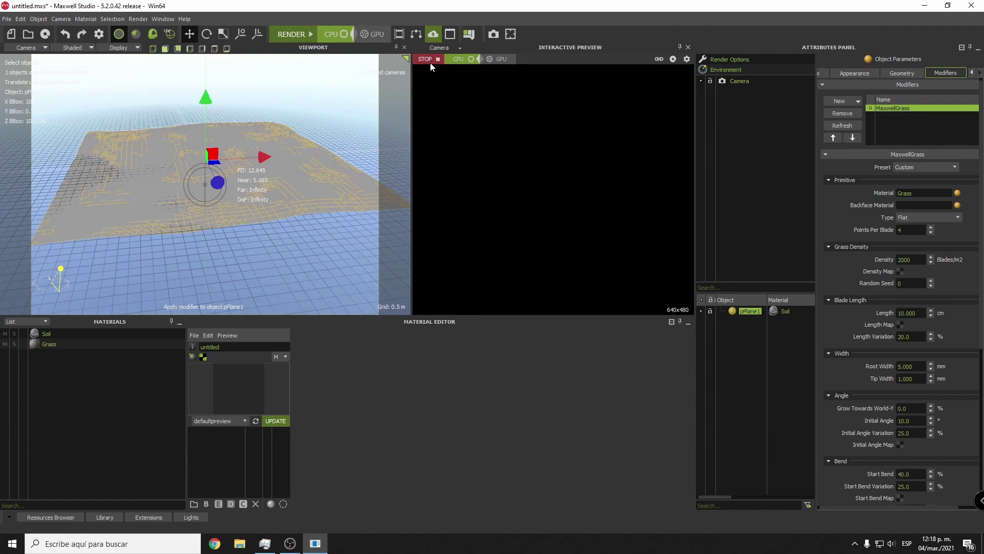
{"action": "scroll", "coordinate": [273, 183], "scroll_direction": "up", "scroll_amount": 2}
{"action": "scroll", "coordinate": [271, 176], "scroll_direction": "up", "scroll_amount": 3}
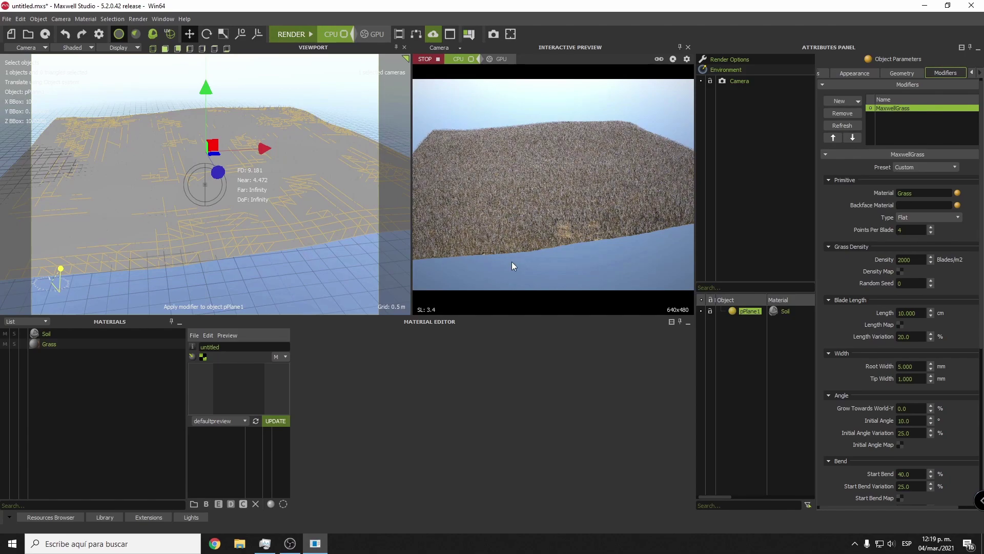
- Set the grass Blade Length to 20 cm and check it in the preview
{"action": "mouse_move", "coordinate": [229, 233]}
{"action": "left_mouse_down", "text": "alt"}
{"action": "mouse_move", "coordinate": [226, 223]}
{"action": "mouse_move", "coordinate": [245, 230]}
{"action": "mouse_move", "coordinate": [238, 219]}
{"action": "left_mouse_up", "text": "alt"}
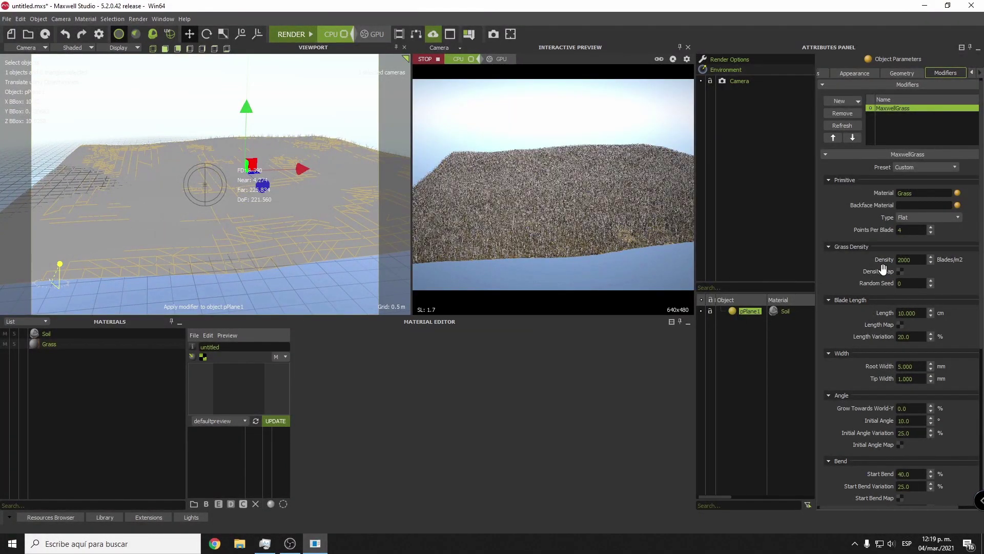
{"action": "left_click", "coordinate": [898, 314]}
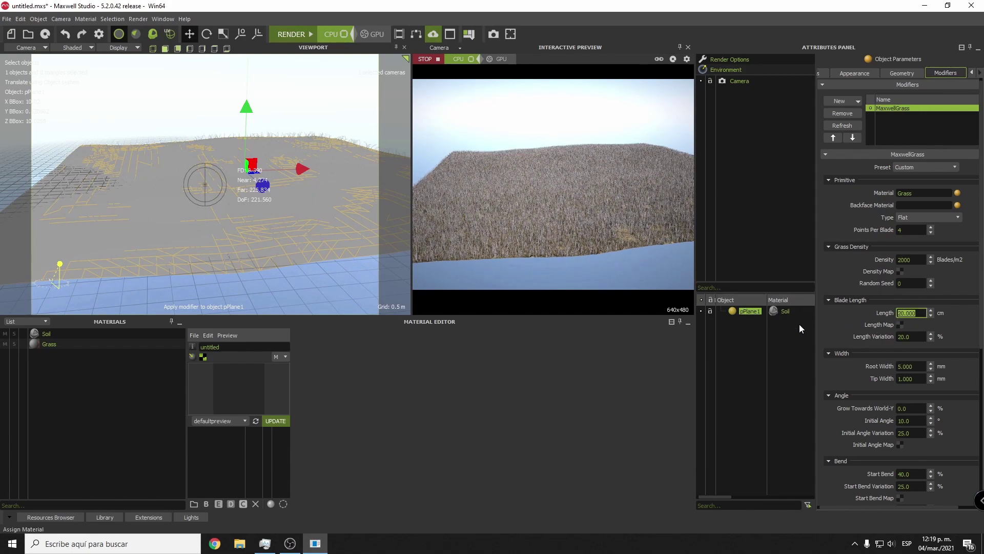
{"action": "key", "text": "Return"}
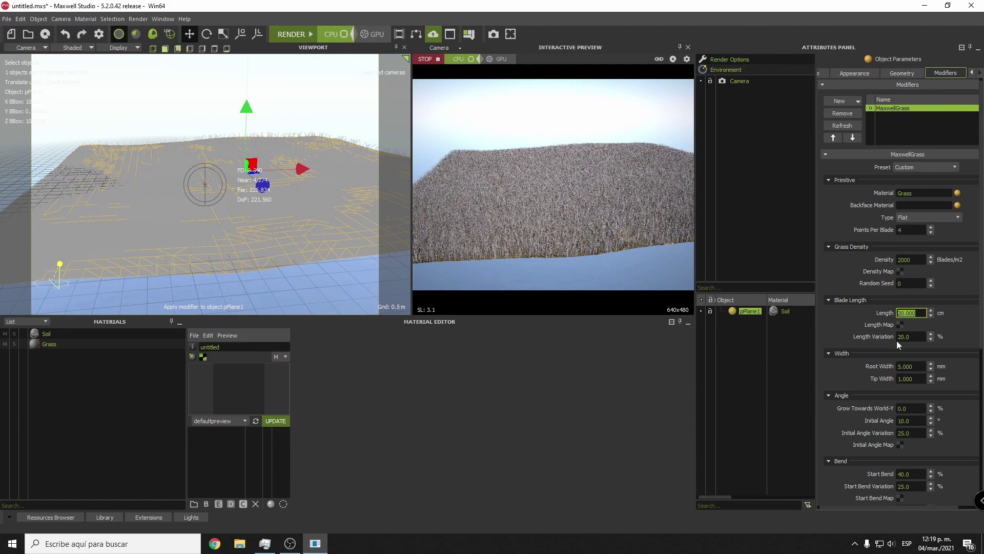
- Load grass.jpg as the Reflectance 0 texture of the Grass material
{"action": "left_click", "coordinate": [62, 345]}
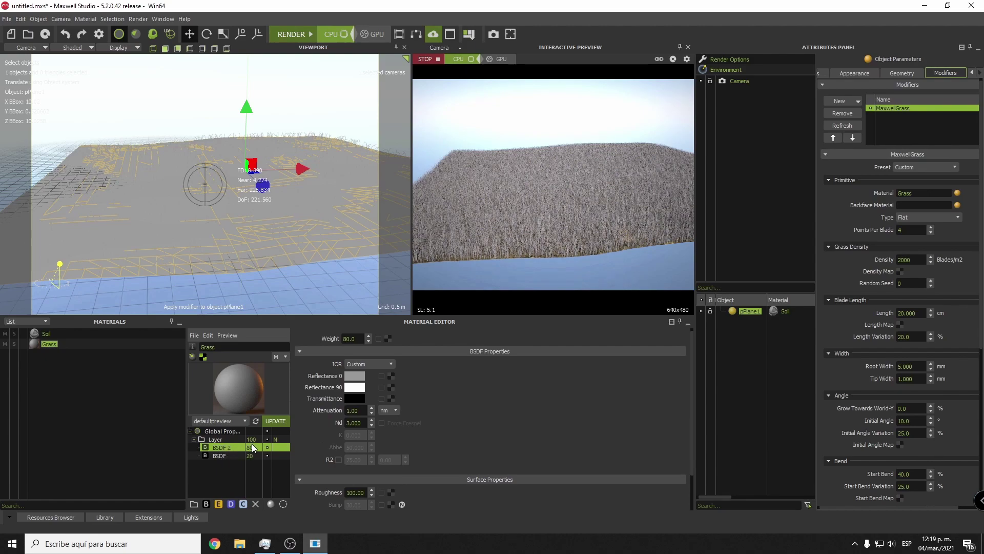
{"action": "left_click", "coordinate": [389, 374]}
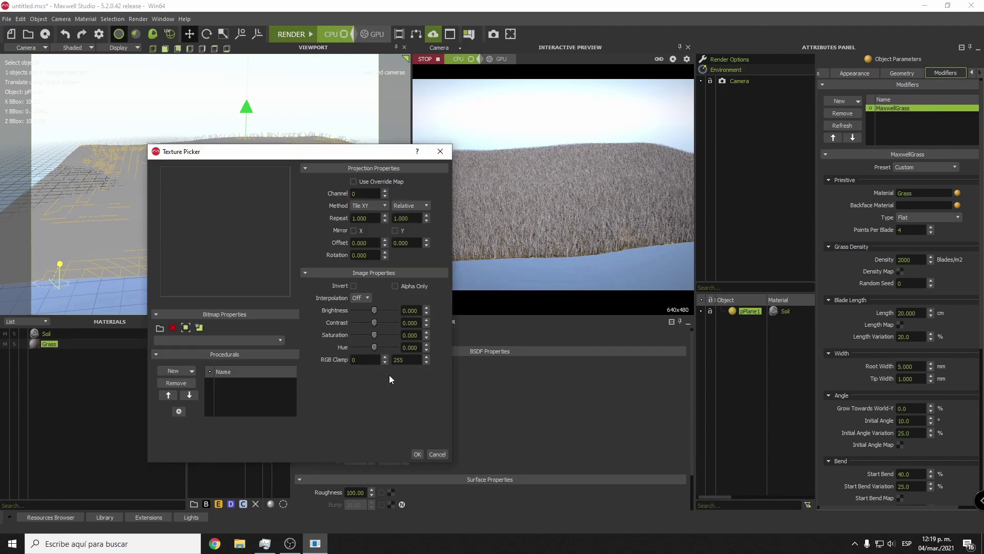
{"action": "left_click", "coordinate": [160, 328]}
{"action": "left_click", "coordinate": [399, 254]}
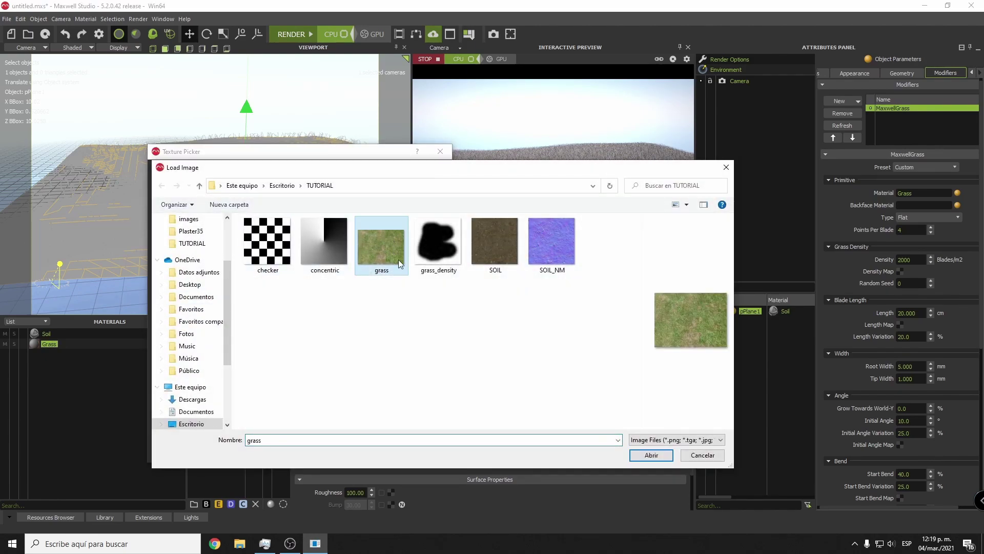
{"action": "left_click", "coordinate": [658, 455]}
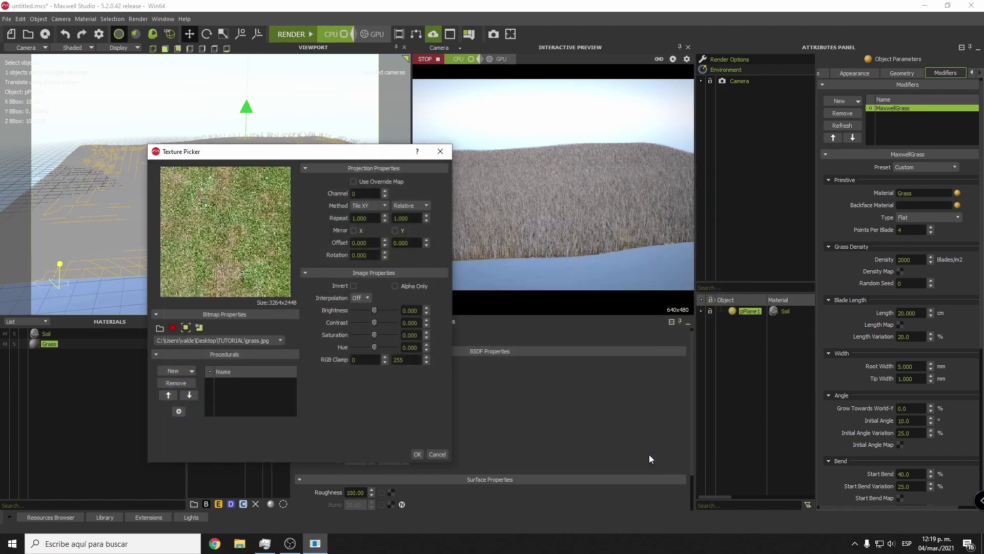
{"action": "left_click", "coordinate": [418, 453]}
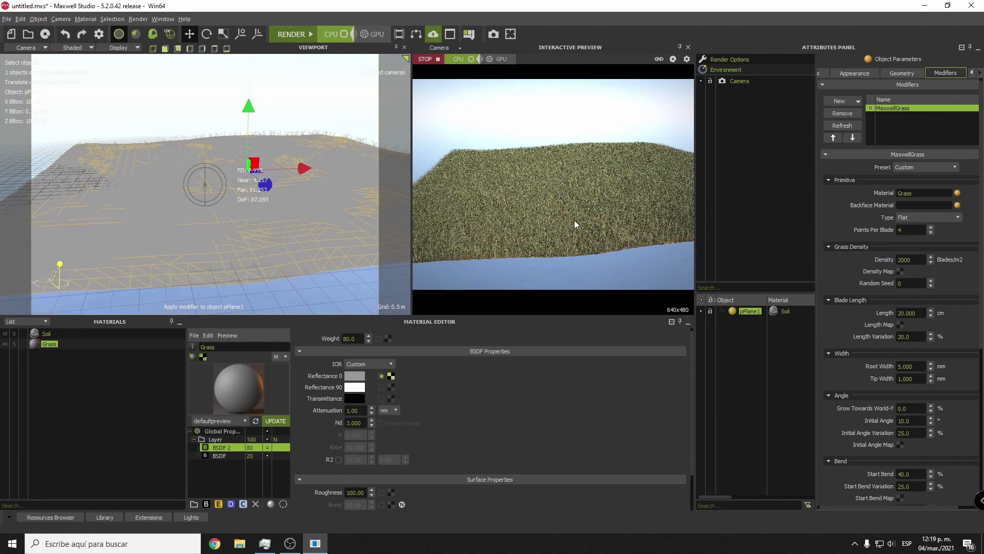
- Switch the grass texture to mapping channel 1 so it colours blades across the surface
{"action": "mouse_move", "coordinate": [310, 215]}
{"action": "left_mouse_down", "text": "alt"}
{"action": "mouse_move", "coordinate": [256, 236]}
{"action": "mouse_move", "coordinate": [255, 248]}
{"action": "left_mouse_up", "text": "alt"}
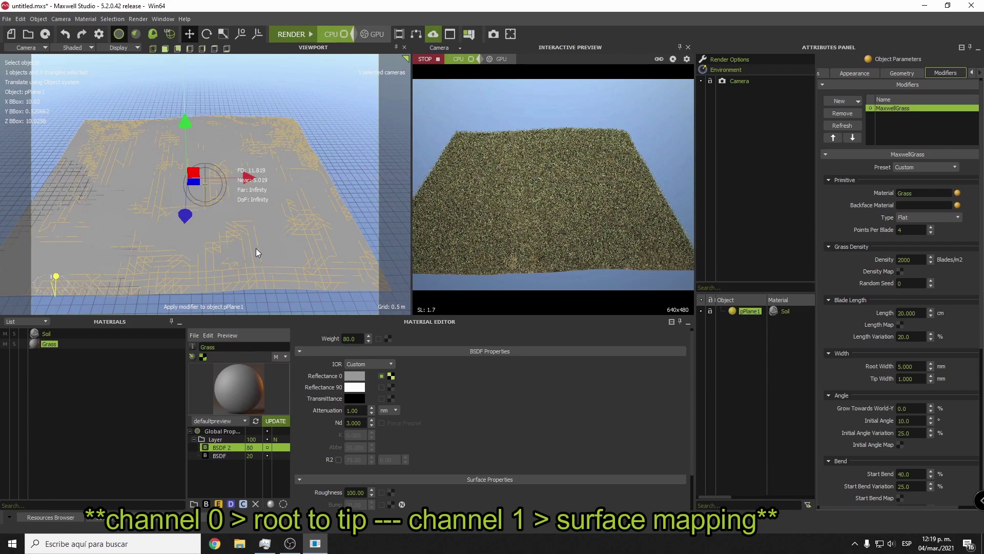
{"action": "left_click", "coordinate": [390, 376]}
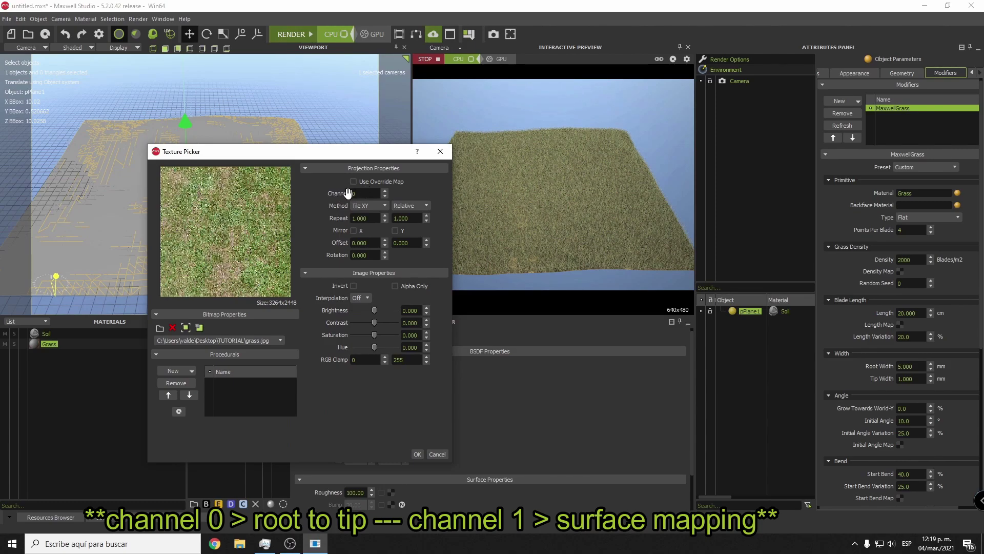
{"action": "left_click", "coordinate": [385, 192]}
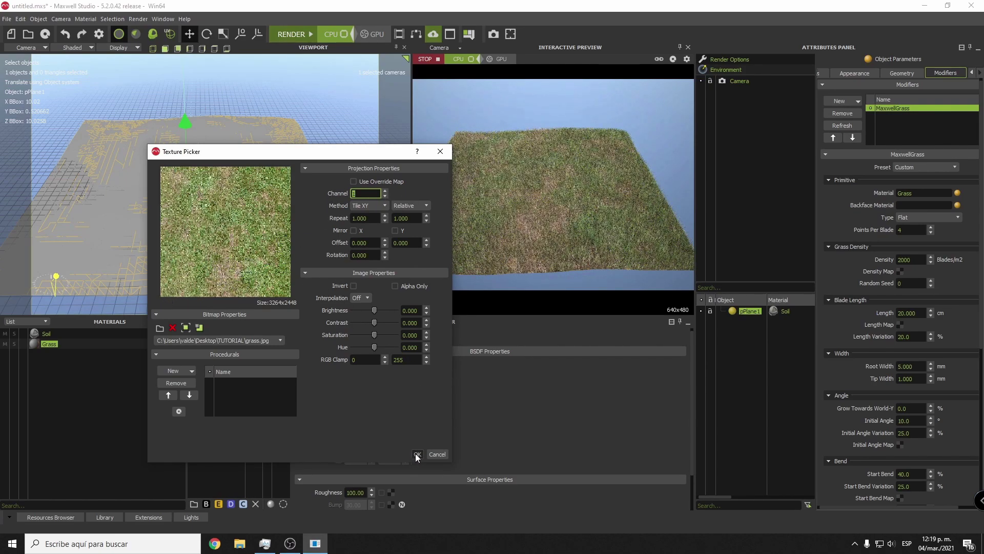
{"action": "left_click", "coordinate": [416, 455]}
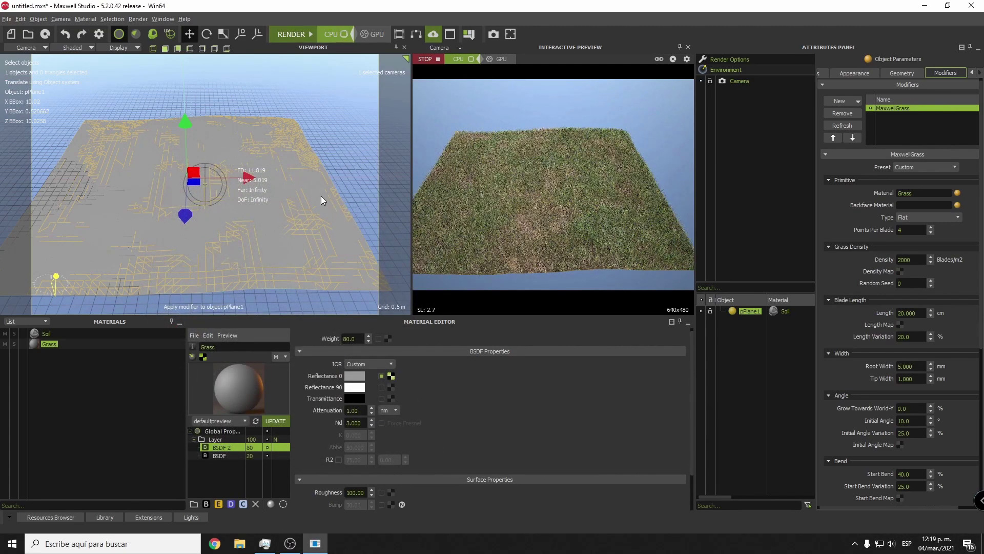
- Set Start Bend to 30% and blade length to 40 cm, then begin loading a density map
{"action": "mouse_move", "coordinate": [321, 196]}
{"action": "left_mouse_down", "text": "alt"}
{"action": "mouse_move", "coordinate": [305, 150]}
{"action": "mouse_move", "coordinate": [370, 251]}
{"action": "left_mouse_up", "text": "alt"}
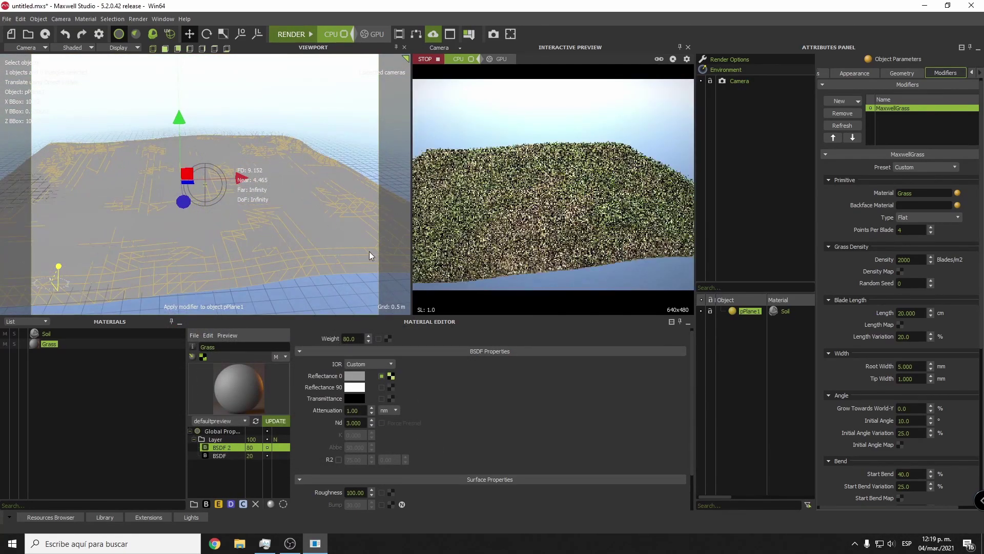
{"action": "left_click_drag", "start_coordinate": [385, 202], "coordinate": [262, 174], "text": "alt"}
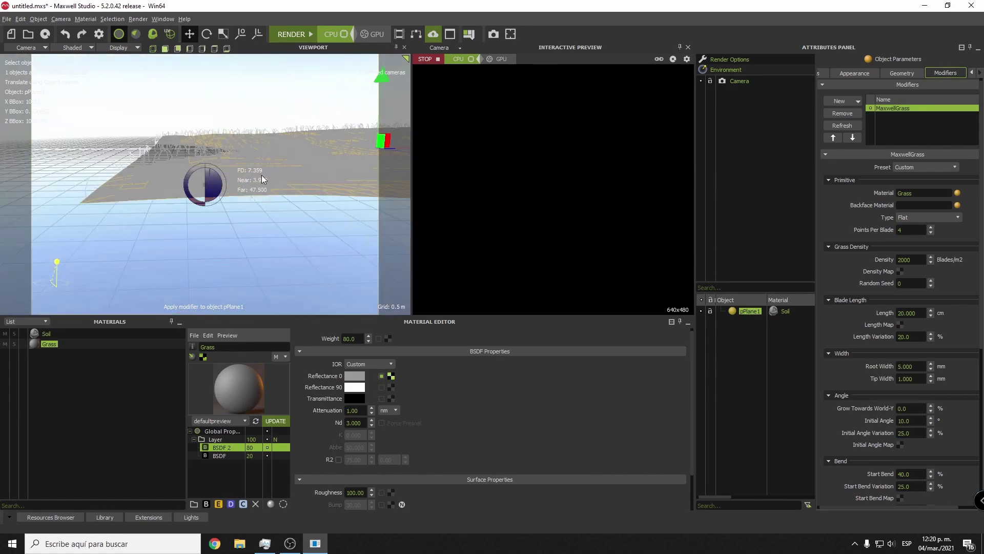
{"action": "left_click_drag", "start_coordinate": [892, 473], "coordinate": [882, 471]}
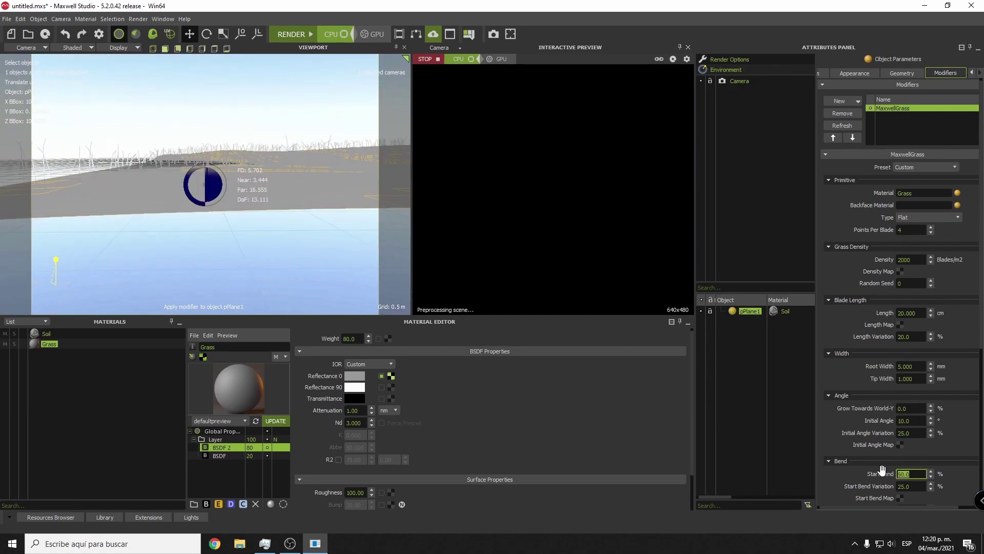
{"action": "left_click_drag", "start_coordinate": [900, 312], "coordinate": [928, 335]}
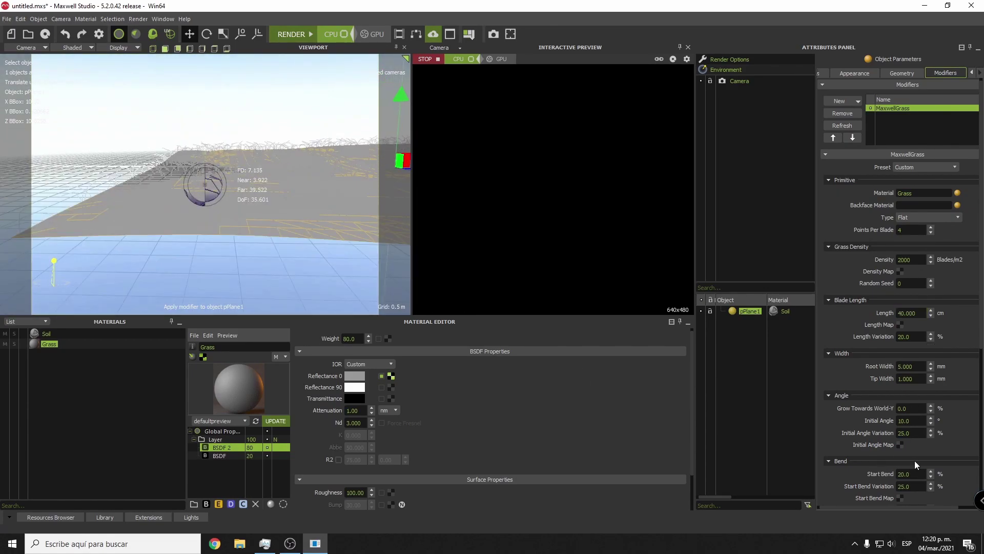
{"action": "left_click_drag", "start_coordinate": [290, 171], "coordinate": [417, 271], "text": "alt"}
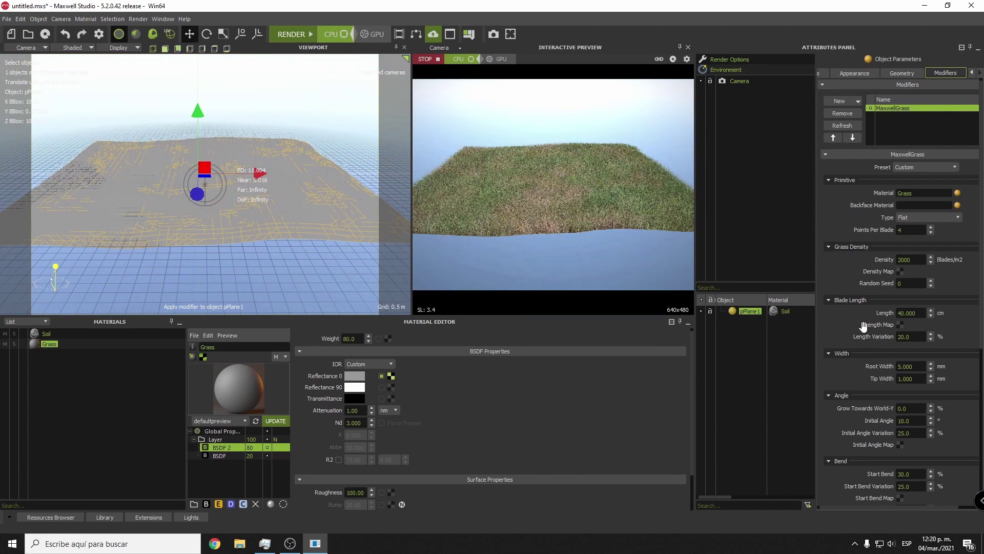
{"action": "left_click", "coordinate": [900, 271]}
- Load grass_density as the density map with Invert enabled
{"action": "double_click", "coordinate": [391, 208]}
{"action": "left_click_drag", "start_coordinate": [299, 161], "coordinate": [350, 255]}
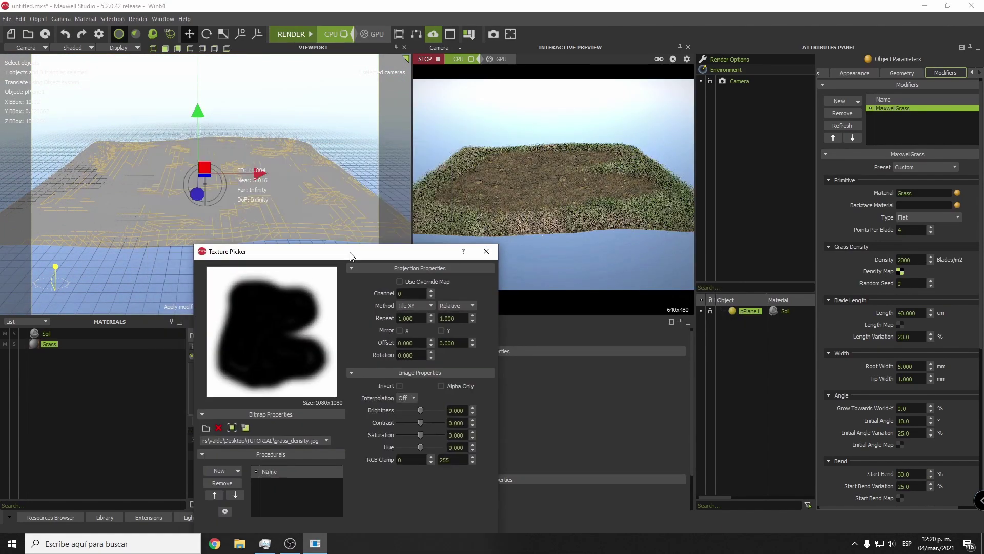
{"action": "left_click", "coordinate": [399, 385]}
{"action": "key", "text": "Escape"}
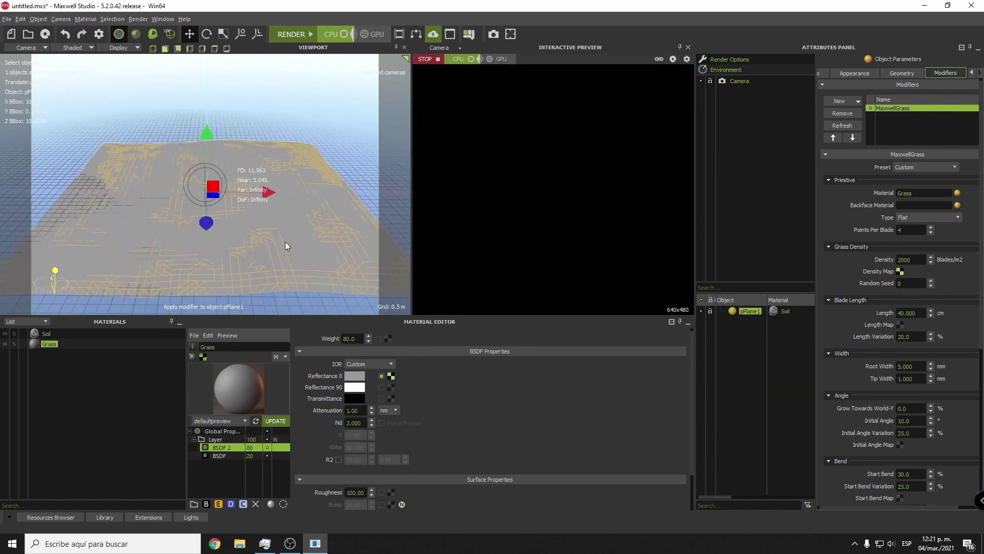
- Replace the density map with checker.png for a checkered grass layout, then stop the interactive preview
{"action": "left_click", "coordinate": [901, 271]}
{"action": "left_click", "coordinate": [209, 426]}
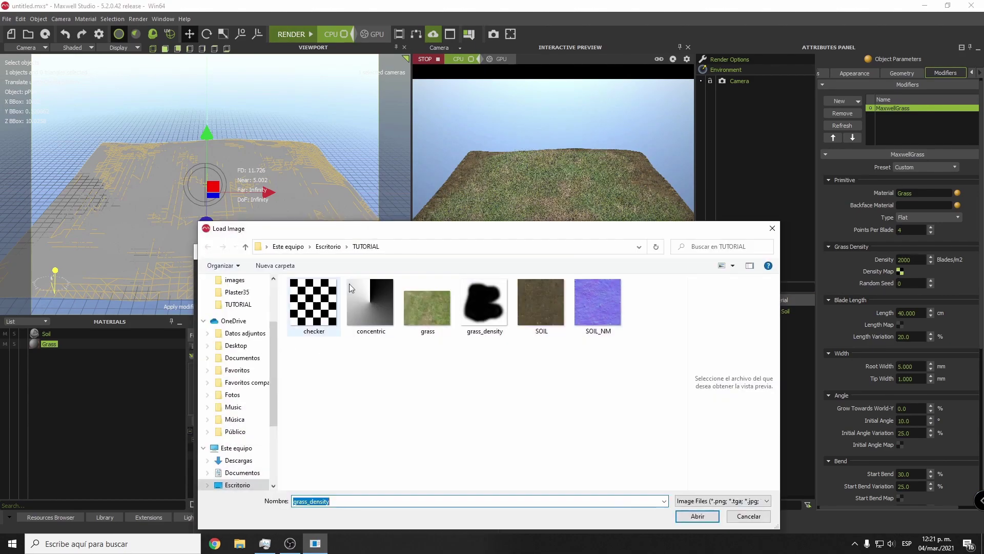
{"action": "left_click", "coordinate": [313, 304]}
{"action": "double_click", "coordinate": [312, 304]}
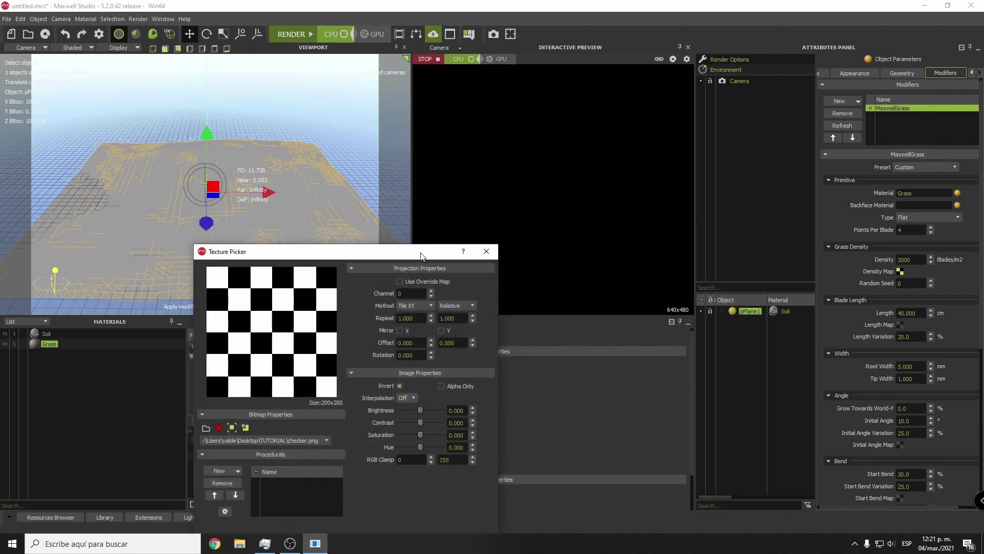
{"action": "left_click_drag", "start_coordinate": [421, 256], "coordinate": [425, 176]}
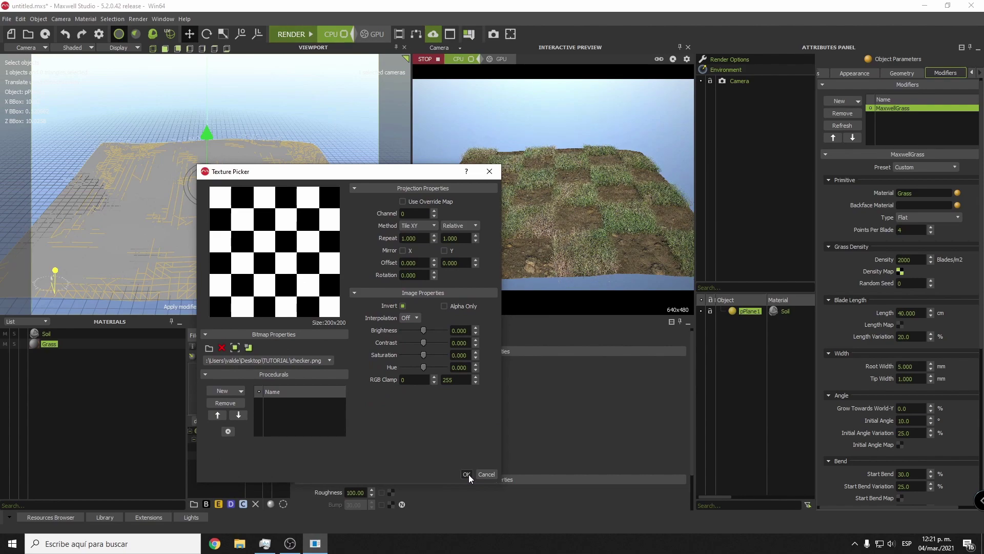
{"action": "left_click", "coordinate": [467, 474]}
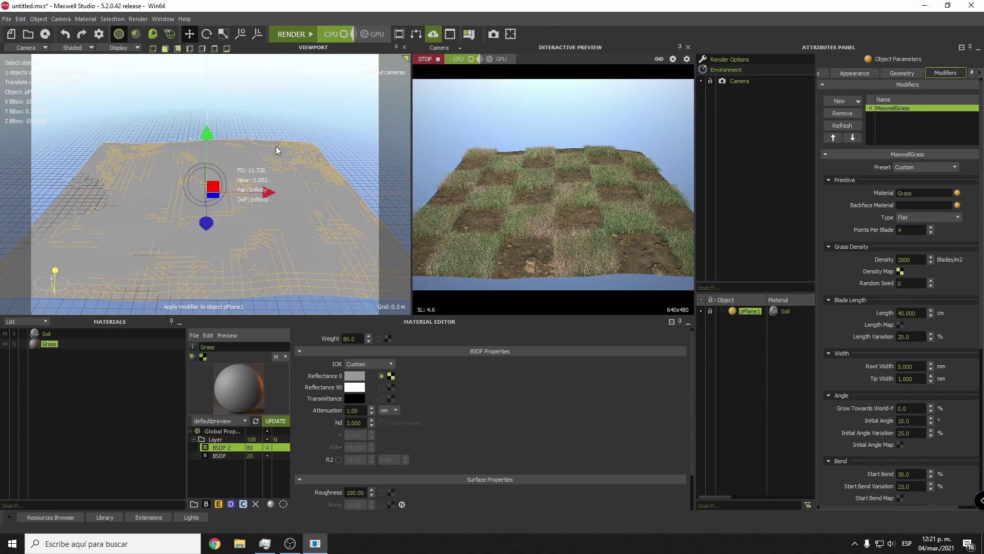
{"action": "scroll", "coordinate": [265, 147], "scroll_direction": "up", "scroll_amount": 5}
{"action": "scroll", "coordinate": [259, 136], "scroll_direction": "up", "scroll_amount": 3}
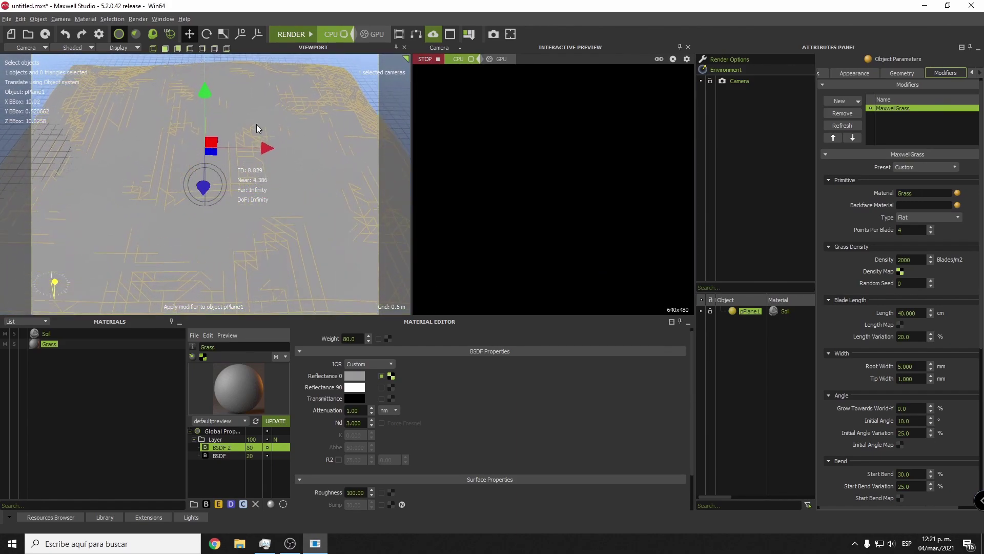
{"action": "scroll", "coordinate": [255, 127], "scroll_direction": "up", "scroll_amount": 2}
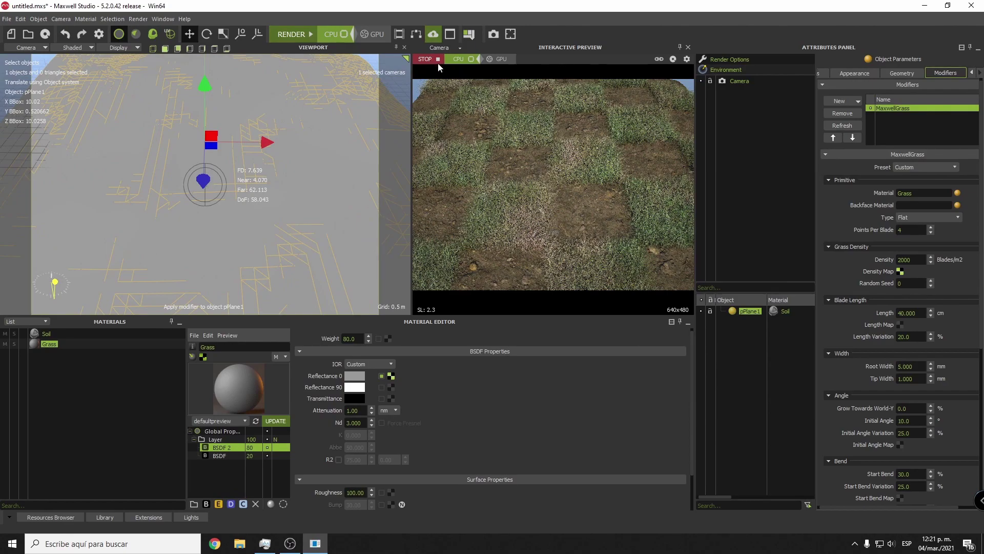
{"action": "left_click", "coordinate": [427, 59]}
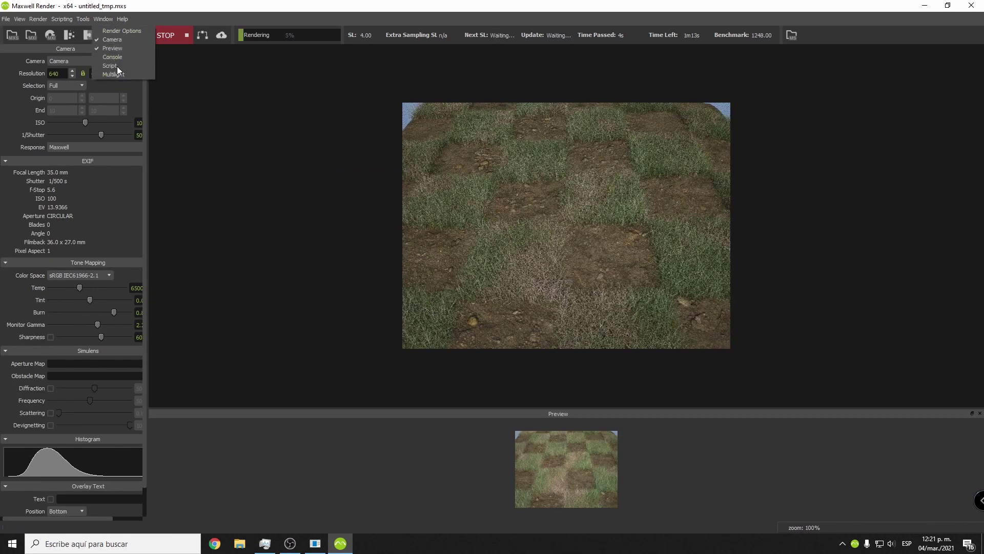
- Set the camera response to Kodak Portra 800, lower ISO and shutter exposure, and exit fullscreen
{"action": "left_click", "coordinate": [81, 148]}
{"action": "left_click", "coordinate": [87, 163]}
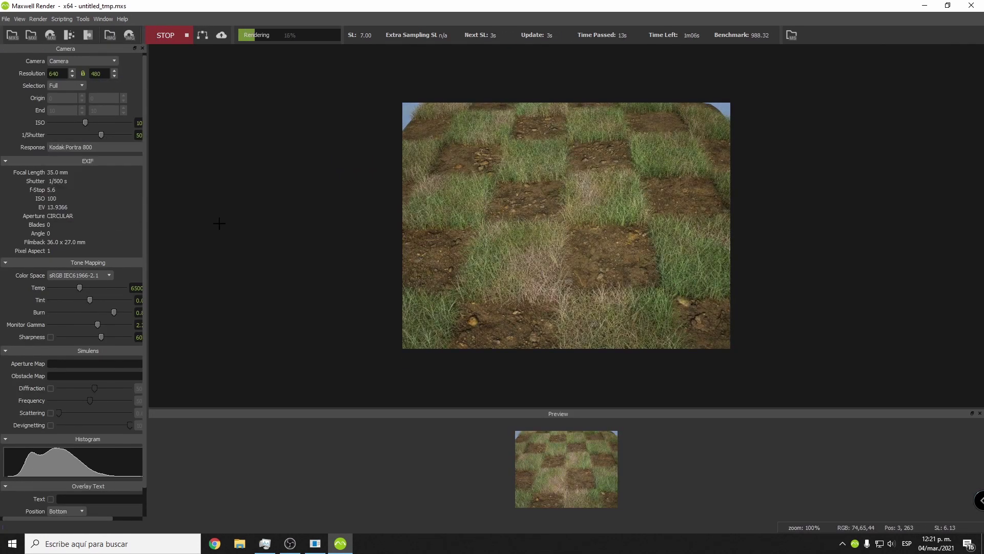
{"action": "left_click_drag", "start_coordinate": [147, 325], "coordinate": [169, 325]}
{"action": "left_click_drag", "start_coordinate": [97, 324], "coordinate": [91, 323]}
{"action": "left_click_drag", "start_coordinate": [101, 135], "coordinate": [99, 136]}
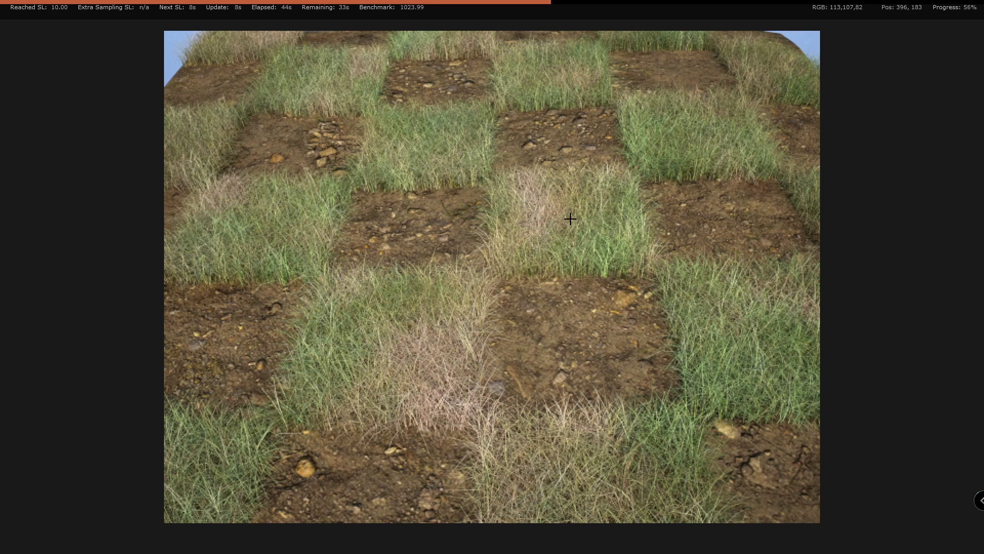
{"action": "key", "text": "Escape"}
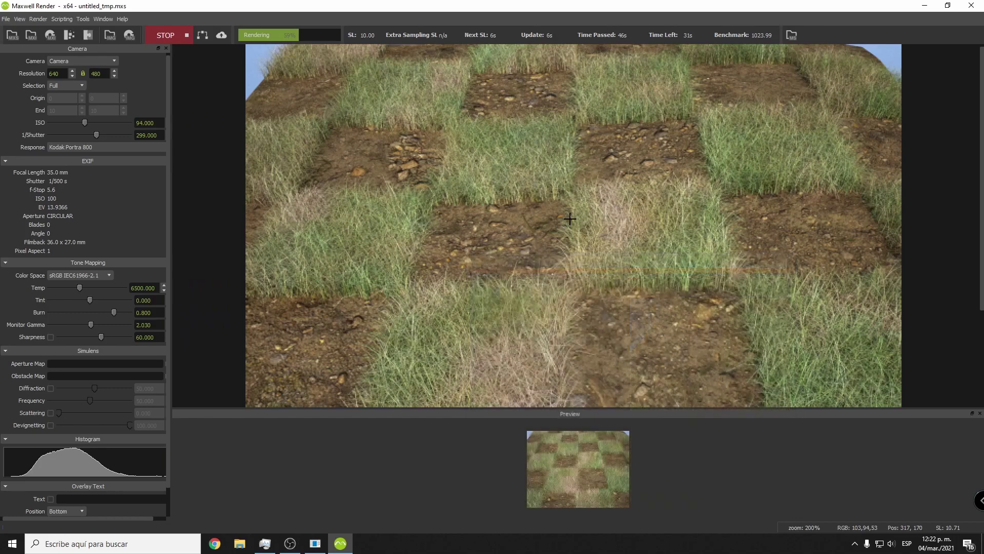